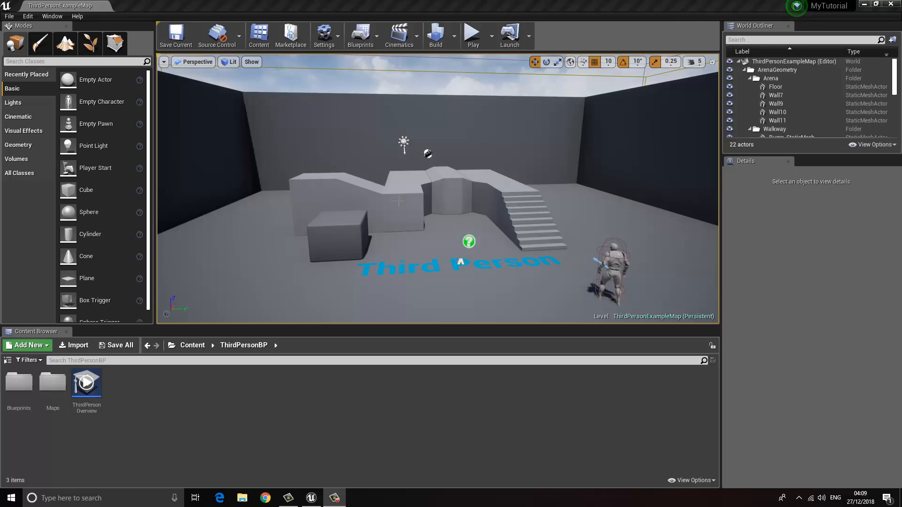
Create a new level from the Default template and delete its floor.
{"action": "right_click_drag", "start_coordinate": [379, 140], "coordinate": [367, 133]}
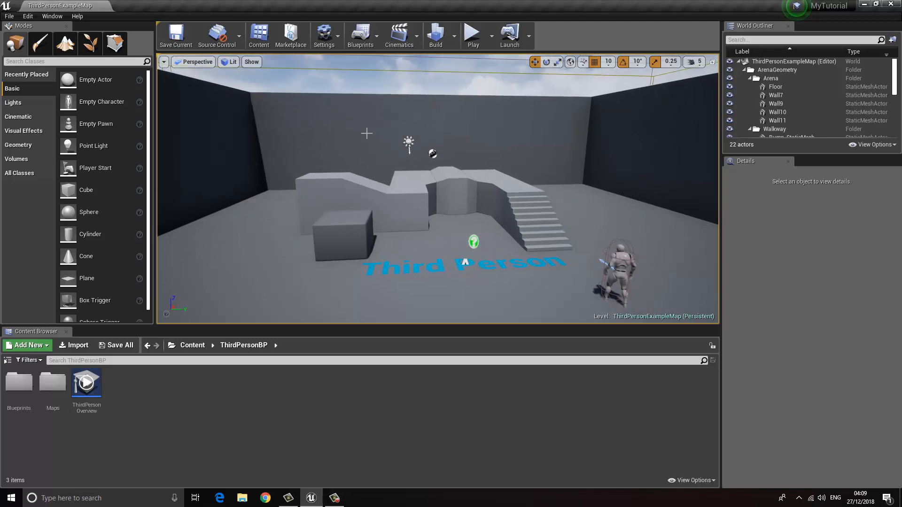
{"action": "key", "text": "ctrl+n"}
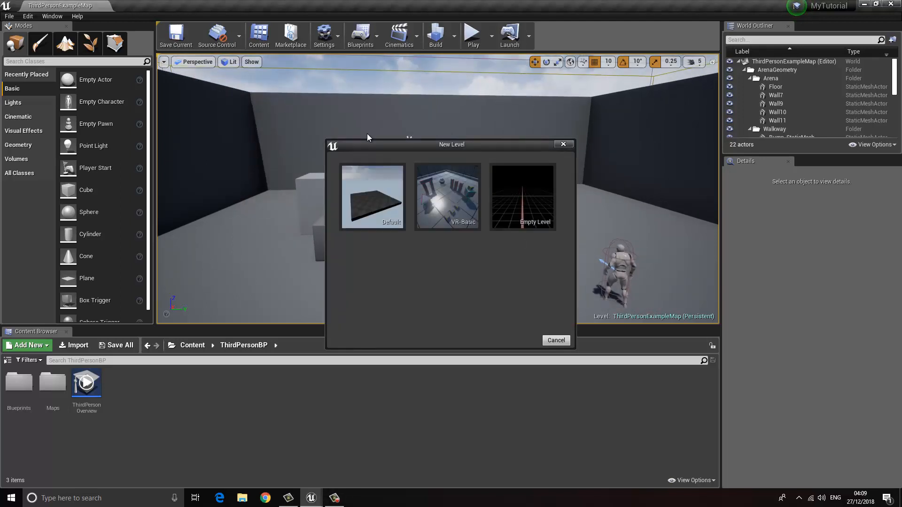
{"action": "left_click", "coordinate": [365, 187]}
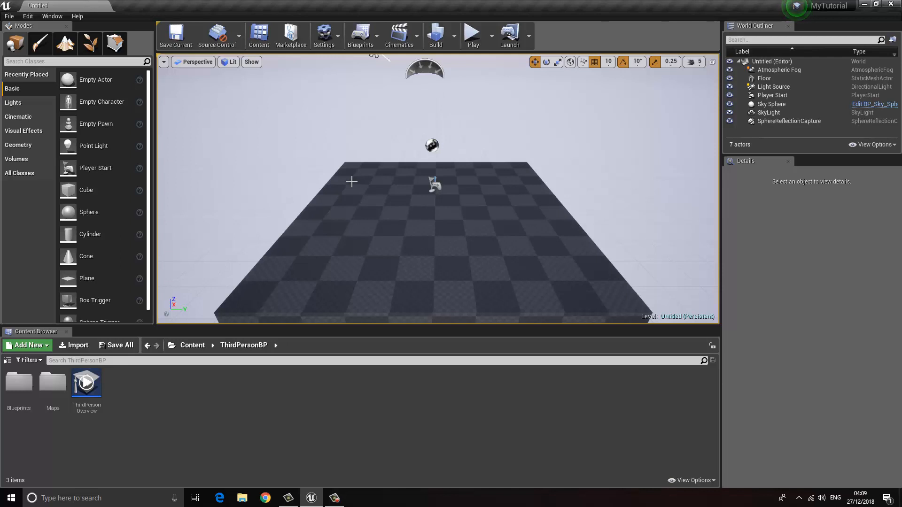
{"action": "left_click", "coordinate": [352, 182]}
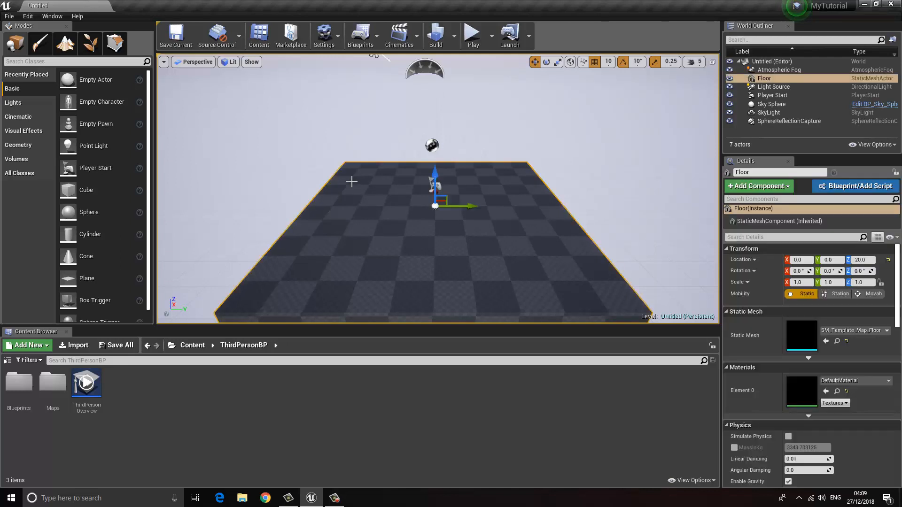
{"action": "key", "text": "Delete"}
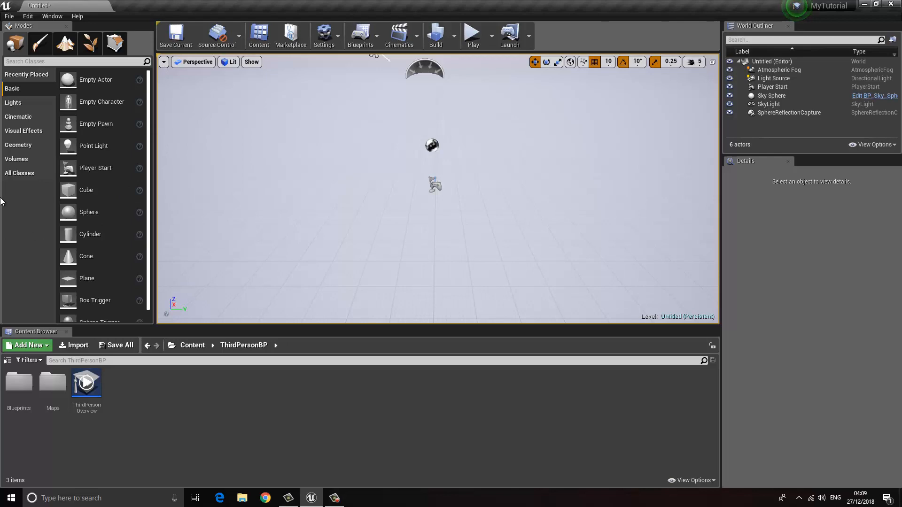
Switch to Landscape mode to set up a new landscape and inspect the full extent of its preview grid.
{"action": "left_click", "coordinate": [65, 45]}
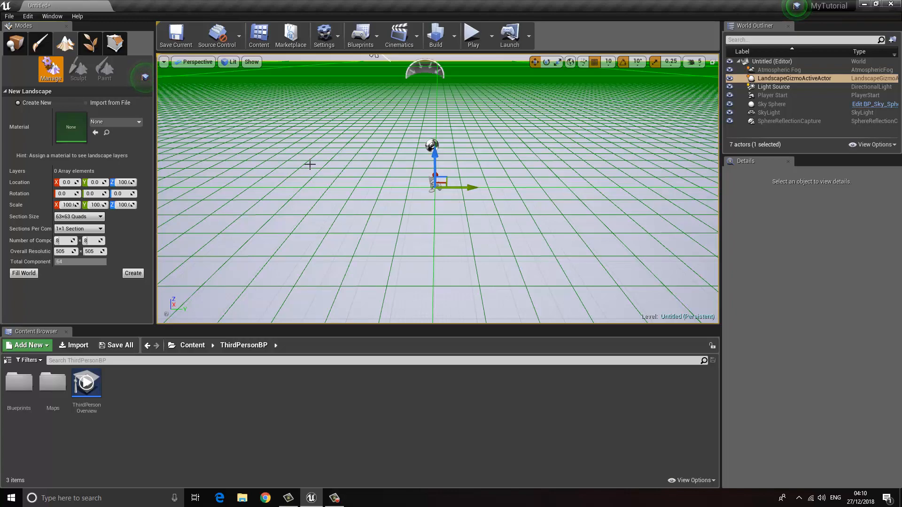
{"action": "right_click_drag", "start_coordinate": [311, 164], "coordinate": [303, 206]}
{"action": "scroll", "coordinate": [302, 206], "scroll_direction": "down", "scroll_amount": 10}
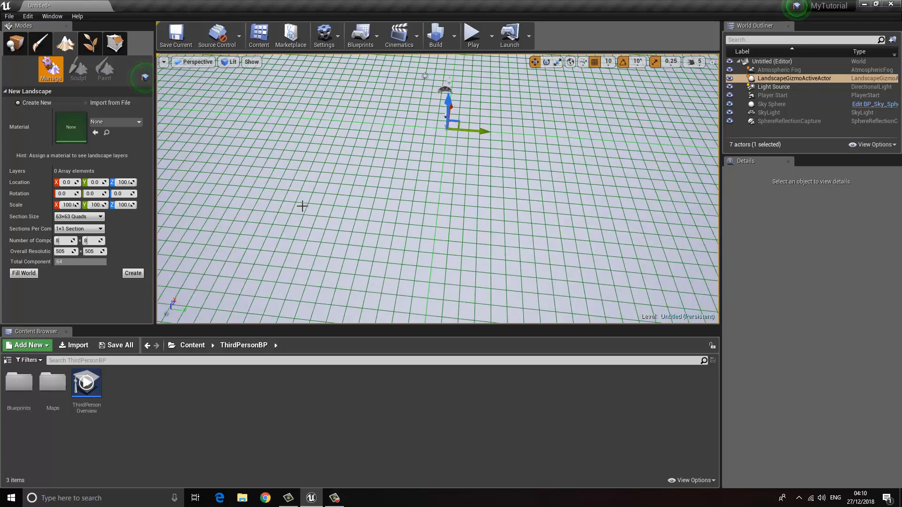
{"action": "scroll", "coordinate": [303, 206], "scroll_direction": "down", "scroll_amount": 10}
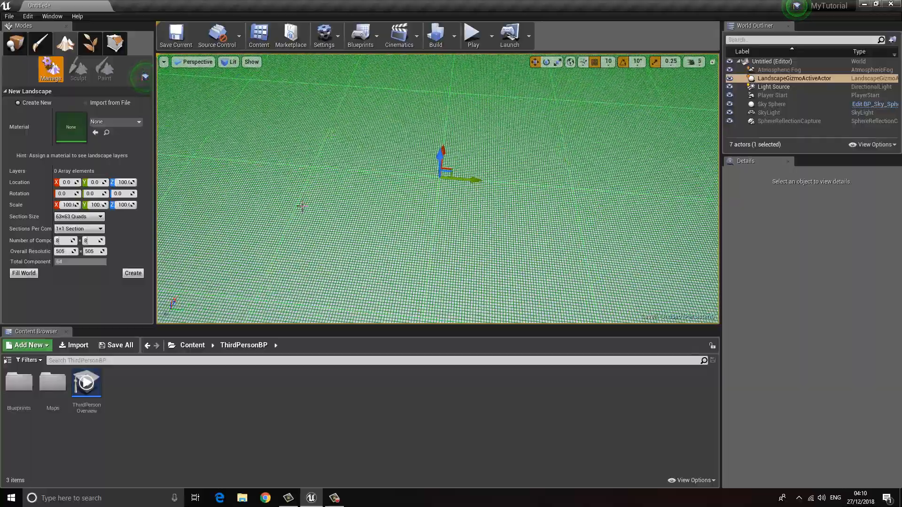
{"action": "scroll", "coordinate": [302, 207], "scroll_direction": "up", "scroll_amount": 10}
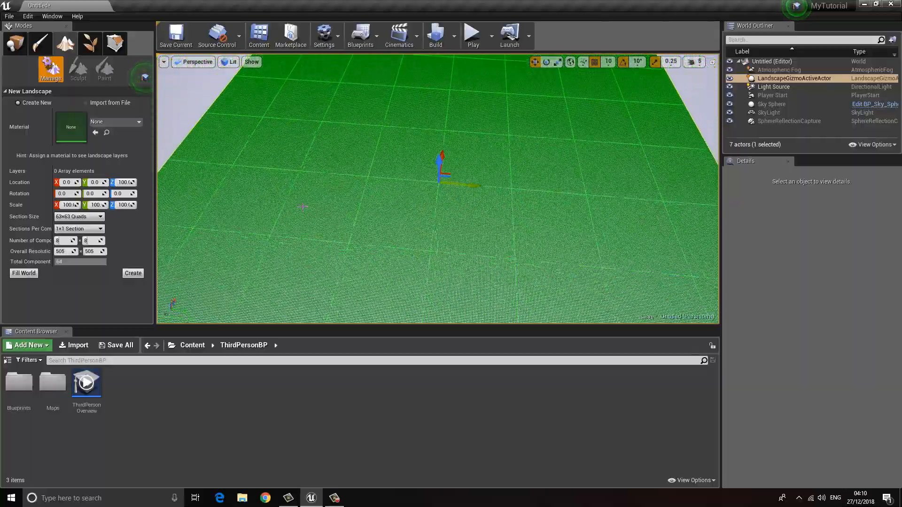
{"action": "scroll", "coordinate": [310, 203], "scroll_direction": "down", "scroll_amount": 5}
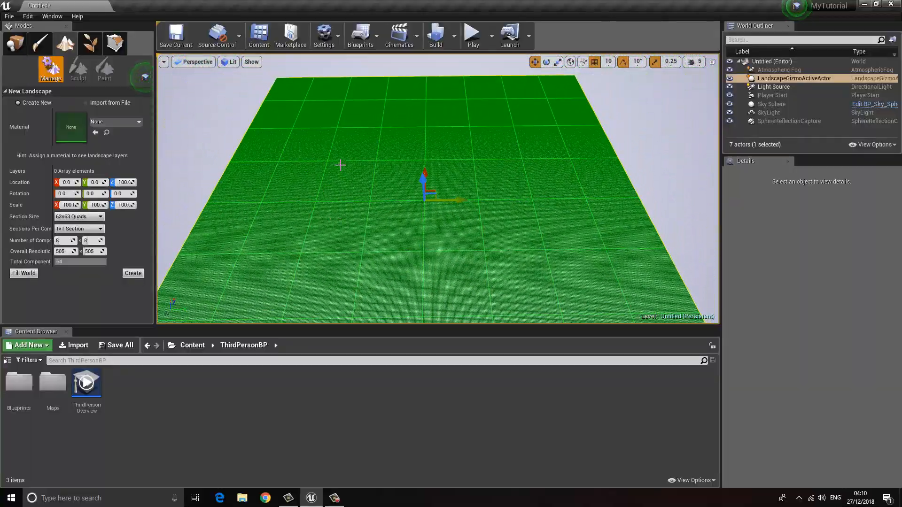
{"action": "mouse_move", "coordinate": [330, 179]}
{"action": "right_mouse_down"}
{"action": "mouse_move", "coordinate": [310, 160]}
{"action": "mouse_move", "coordinate": [329, 149]}
{"action": "mouse_move", "coordinate": [346, 169]}
{"action": "mouse_move", "coordinate": [330, 186]}
{"action": "right_mouse_up"}
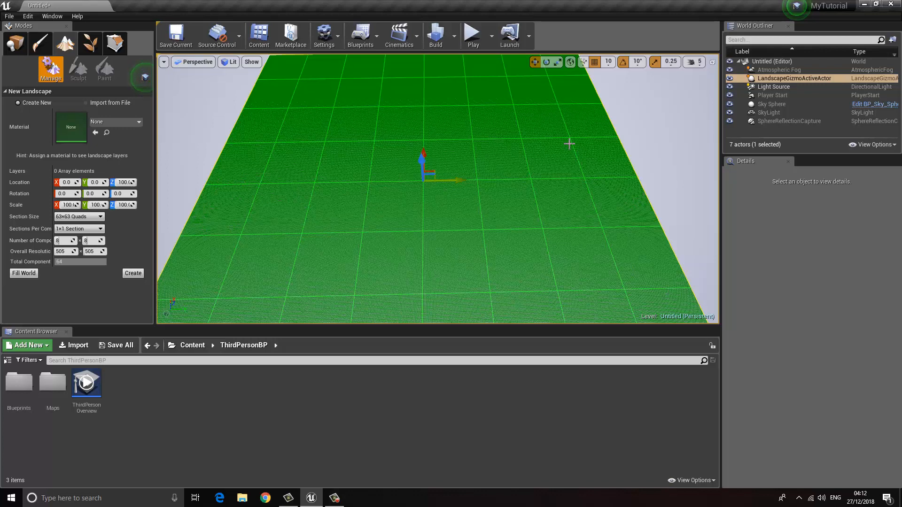
{"action": "right_click_drag", "start_coordinate": [369, 212], "coordinate": [345, 241]}
{"action": "key", "text": "s"}
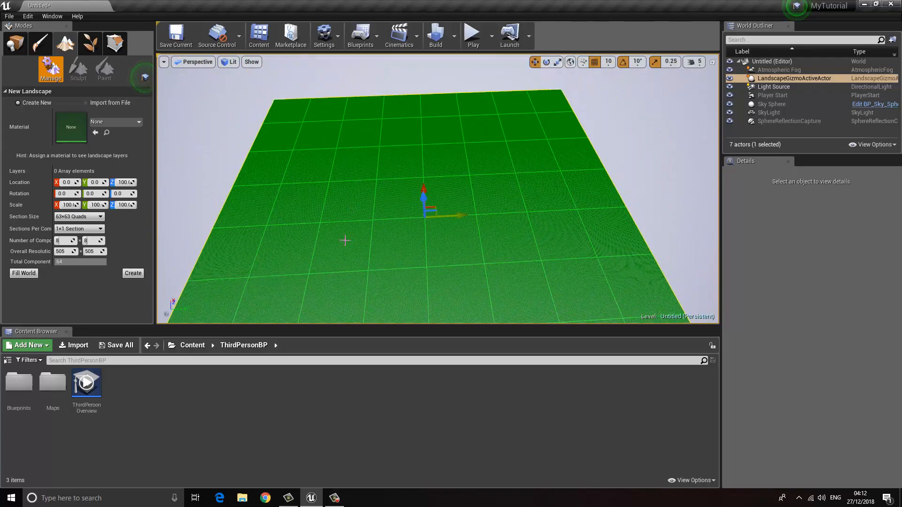
Try a section size of 255×255 quads for the new landscape, and return it to 63×63 quads.
{"action": "left_click", "coordinate": [89, 216]}
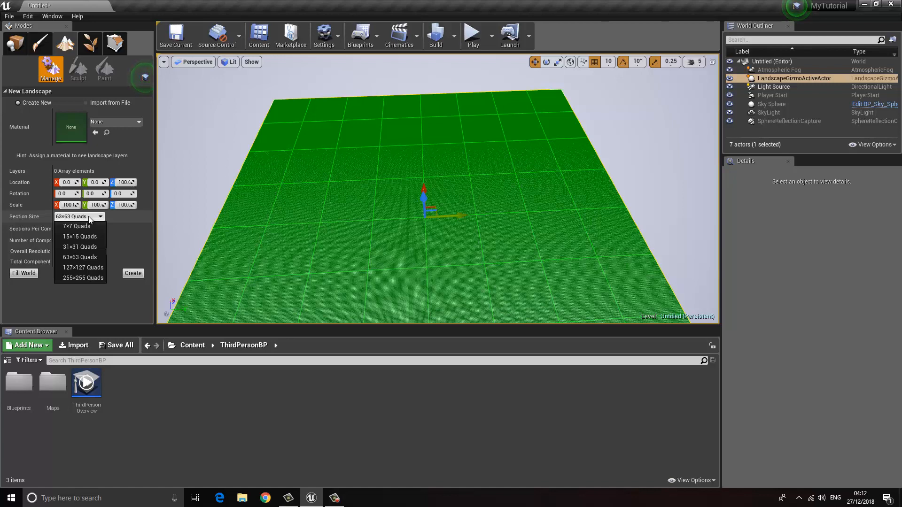
{"action": "left_click", "coordinate": [83, 278]}
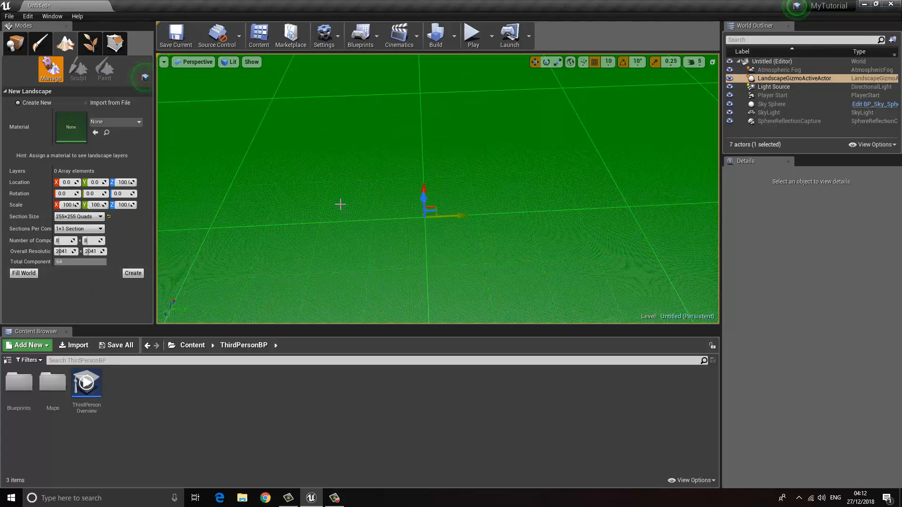
{"action": "right_click_drag", "start_coordinate": [320, 207], "coordinate": [335, 244]}
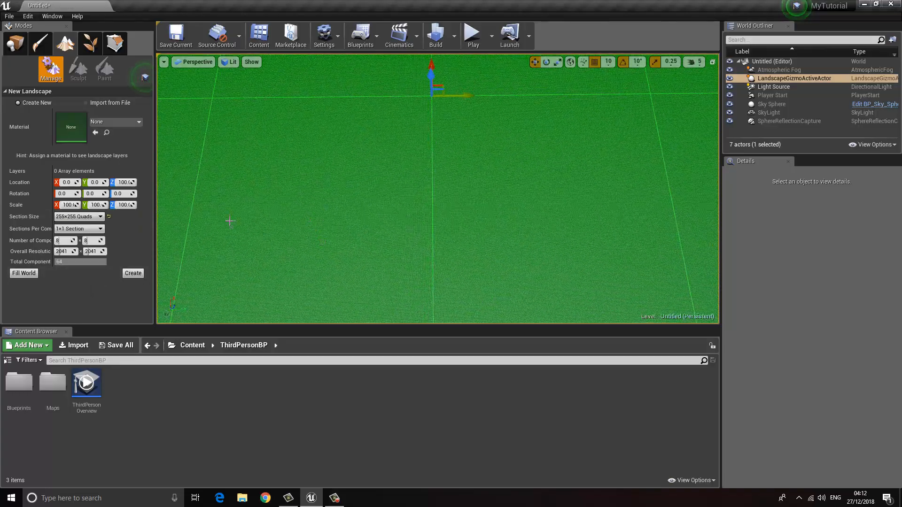
{"action": "middle_click_drag", "start_coordinate": [309, 208], "coordinate": [264, 2]}
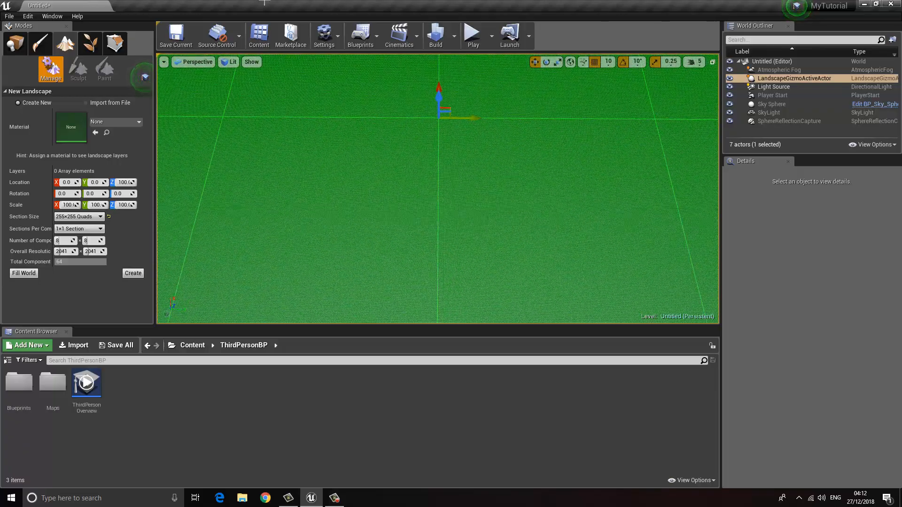
{"action": "right_click_drag", "start_coordinate": [264, 3], "coordinate": [265, 2]}
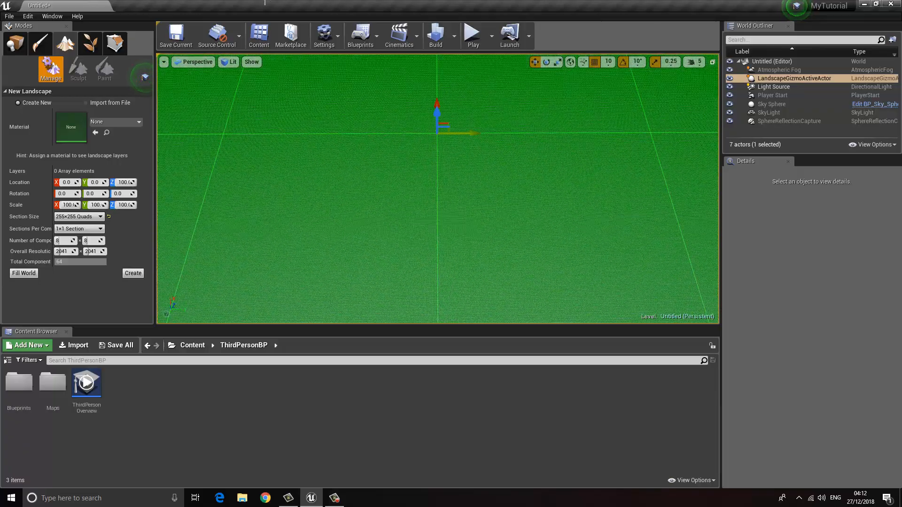
{"action": "left_click", "coordinate": [80, 216]}
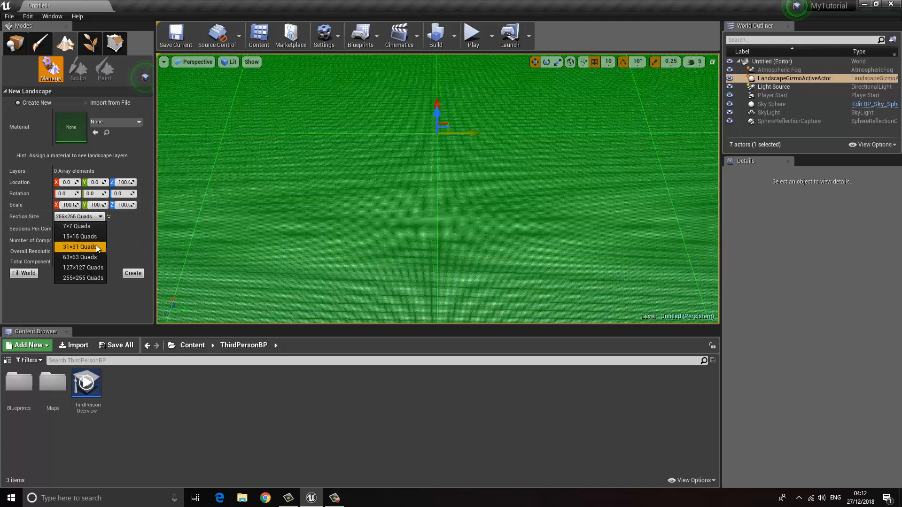
{"action": "left_click", "coordinate": [99, 257]}
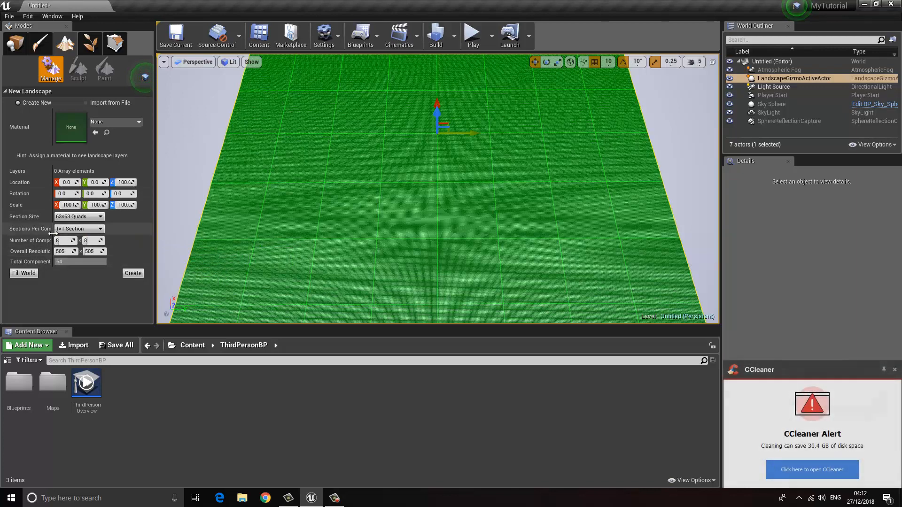
Try 2×2 sections per component for the new landscape, and reset the option to 1×1 section.
{"action": "left_click_drag", "start_coordinate": [53, 236], "coordinate": [75, 237]}
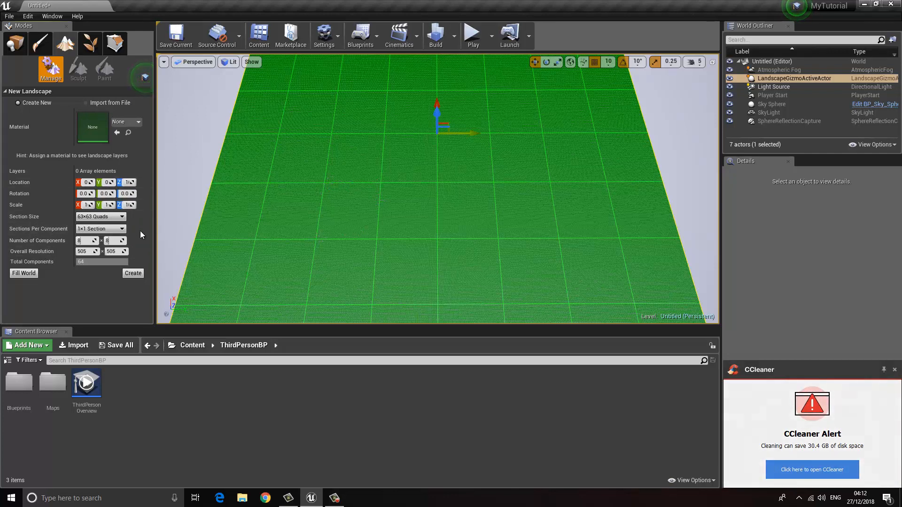
{"action": "left_click", "coordinate": [101, 229]}
{"action": "left_click", "coordinate": [101, 249]}
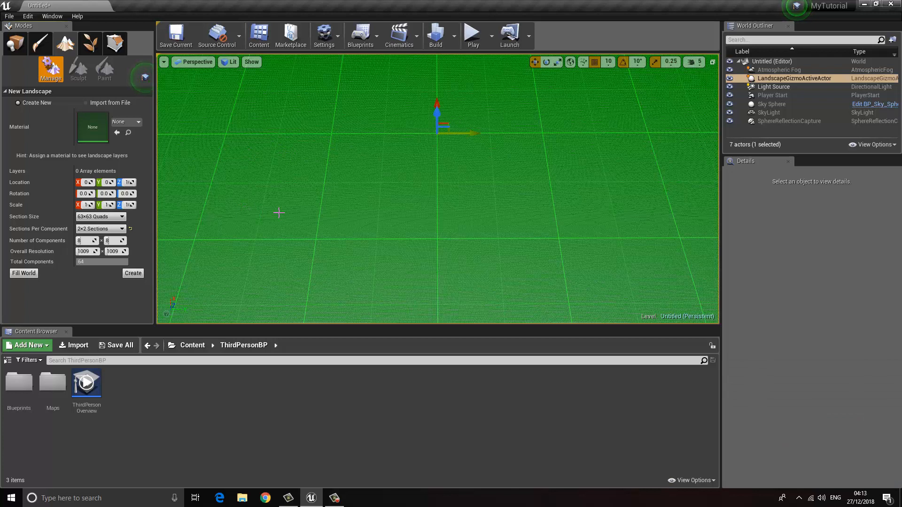
{"action": "left_click", "coordinate": [132, 231]}
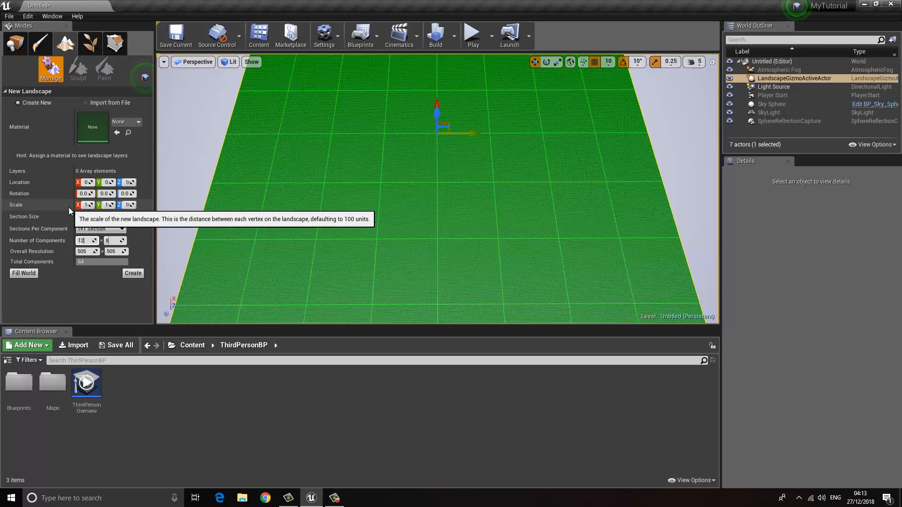
Try 12 × 12 components for the new landscape, and reset the number of components to its default.
{"action": "type", "text": "12"}
{"action": "key", "text": "Tab"}
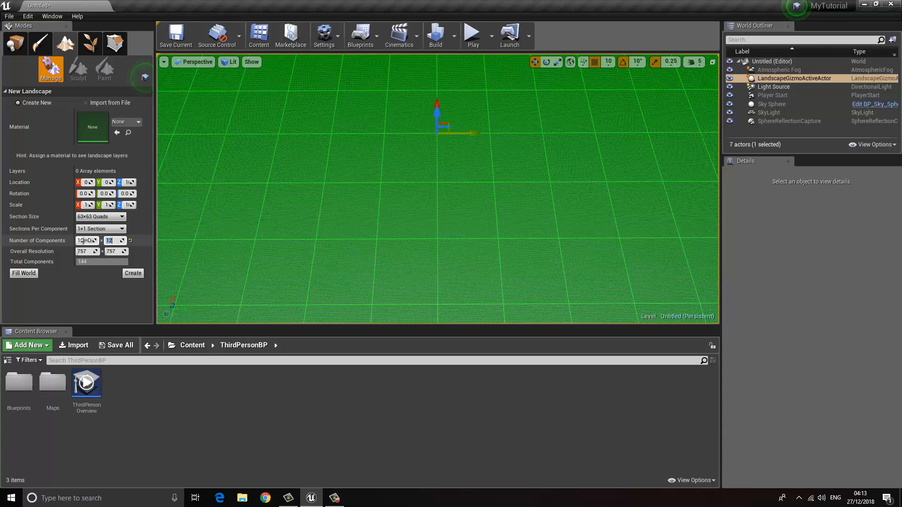
{"action": "left_click", "coordinate": [131, 241]}
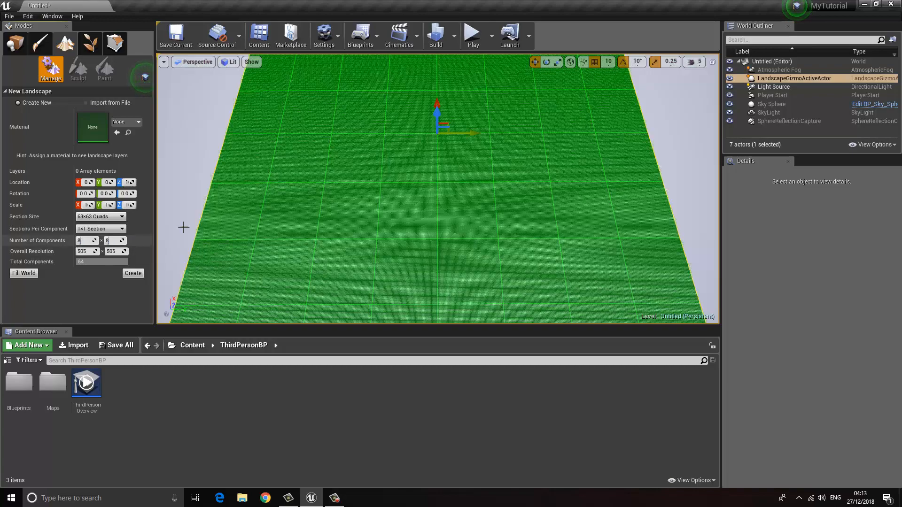
Create the landscape with 63×63 quad sections, 1×1 section per component and 8 × 8 components.
{"action": "mouse_move", "coordinate": [297, 226]}
{"action": "right_mouse_down"}
{"action": "mouse_move", "coordinate": [314, 217]}
{"action": "mouse_move", "coordinate": [308, 207]}
{"action": "mouse_move", "coordinate": [303, 215]}
{"action": "right_mouse_up"}
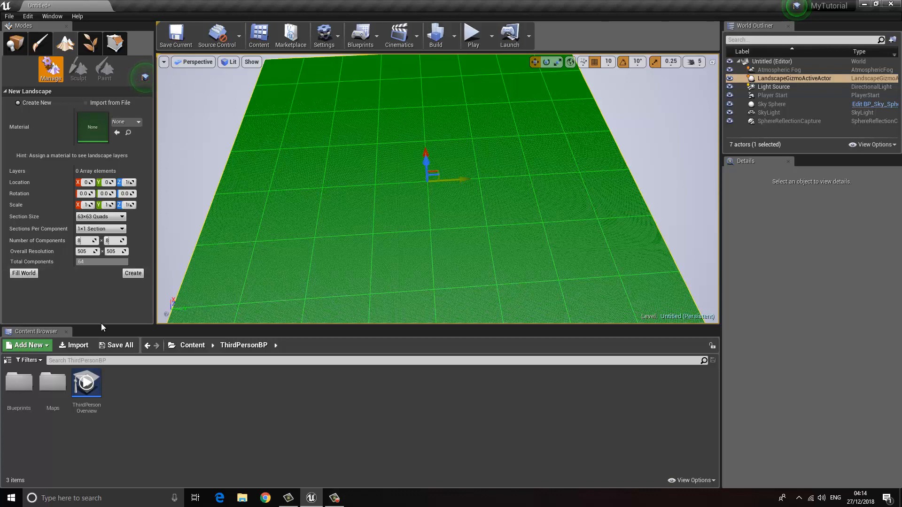
{"action": "left_click", "coordinate": [132, 273]}
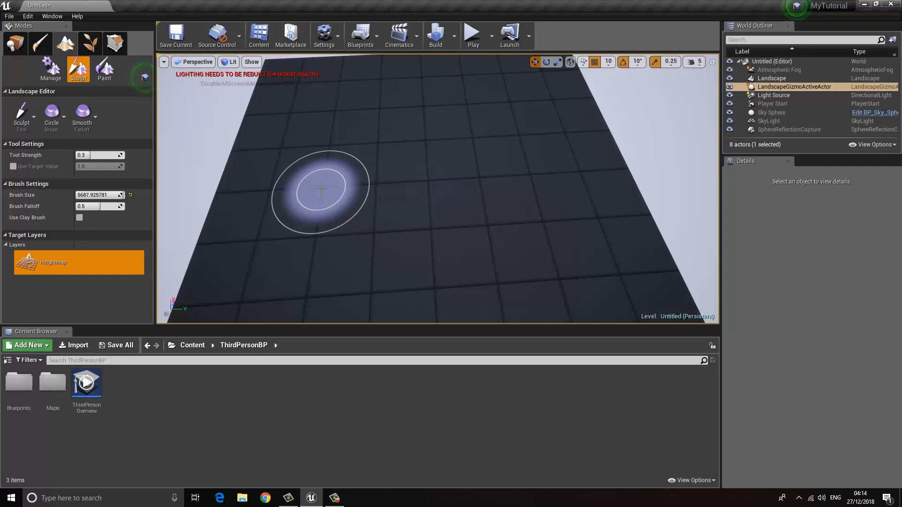
Set the sculpt brush size to 8192 and raise a soft-edged mound near the far corner of the landscape.
{"action": "left_click", "coordinate": [129, 195]}
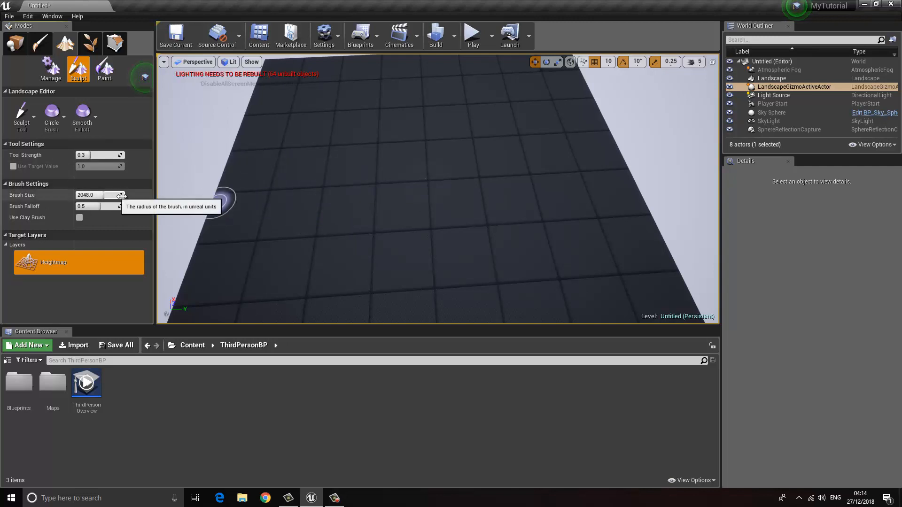
{"action": "left_click_drag", "start_coordinate": [96, 195], "coordinate": [122, 195]}
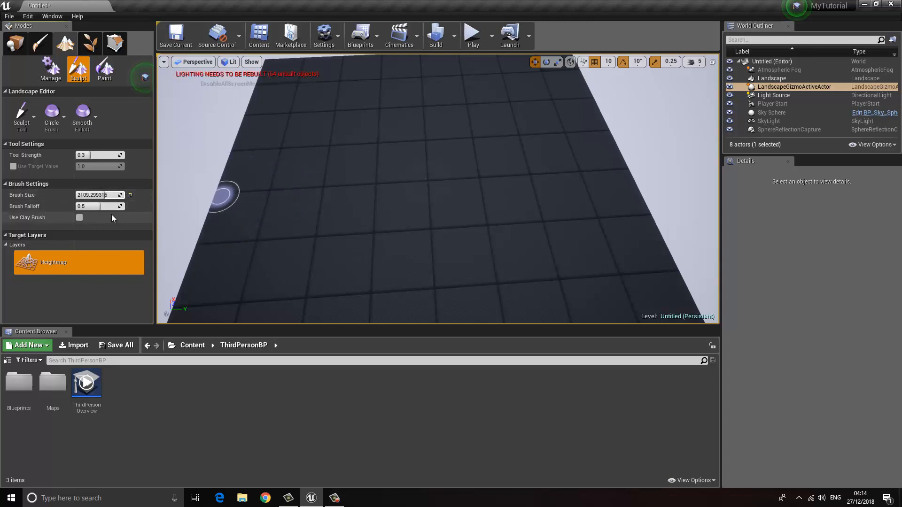
{"action": "left_click", "coordinate": [129, 195]}
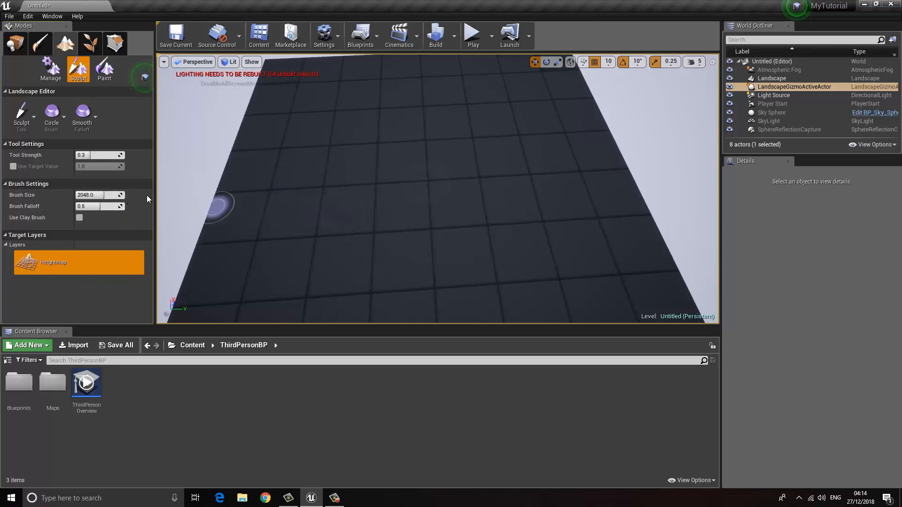
{"action": "left_click_drag", "start_coordinate": [104, 195], "coordinate": [125, 194]}
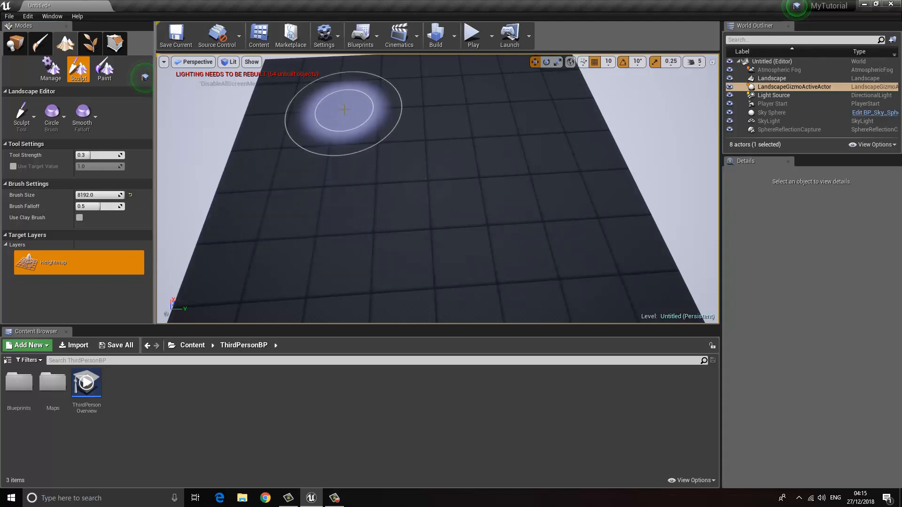
{"action": "left_click_drag", "start_coordinate": [323, 112], "coordinate": [305, 102]}
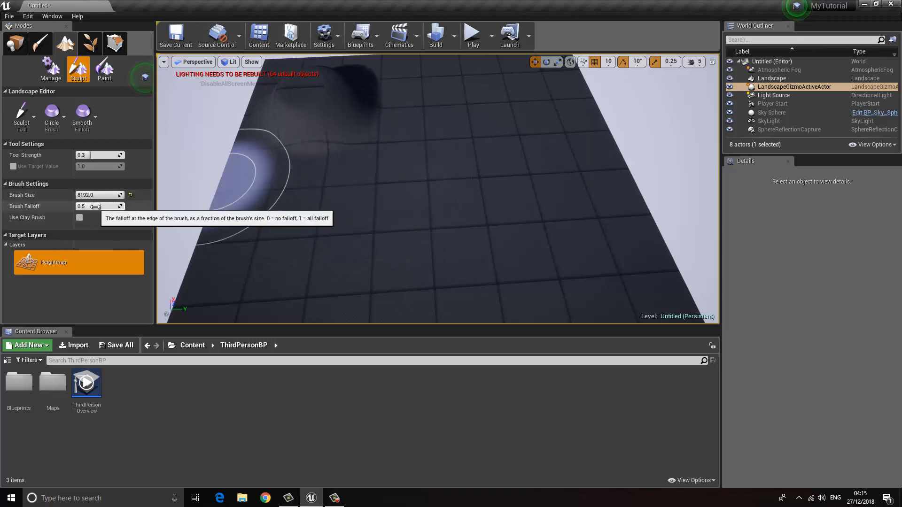
Set the brush falloff to about 0.07 and raise a steep-sided round plateau near the middle of the landscape.
{"action": "left_click_drag", "start_coordinate": [95, 207], "coordinate": [84, 204]}
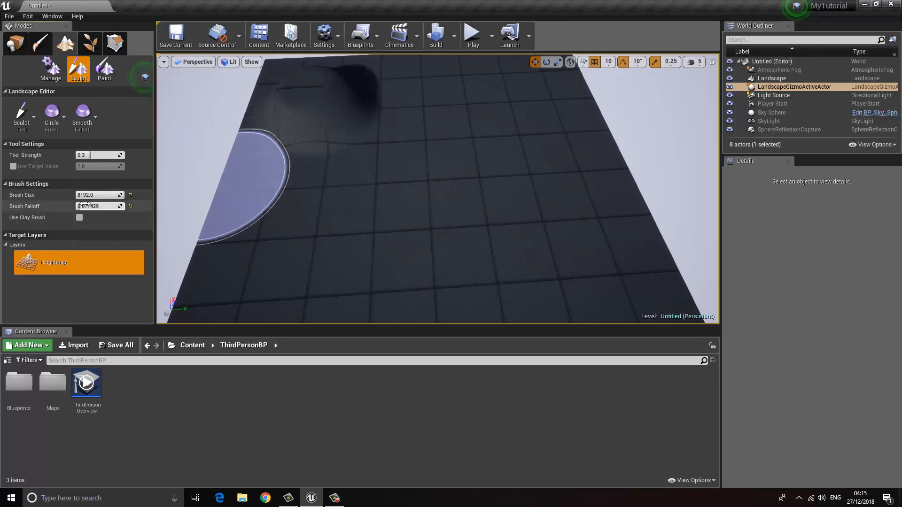
{"action": "left_click_drag", "start_coordinate": [456, 185], "coordinate": [460, 172]}
{"action": "mouse_move", "coordinate": [347, 191]}
{"action": "right_mouse_down"}
{"action": "mouse_move", "coordinate": [383, 162]}
{"action": "mouse_move", "coordinate": [400, 200]}
{"action": "mouse_move", "coordinate": [334, 156]}
{"action": "right_mouse_up"}
{"action": "right_click_drag", "start_coordinate": [108, 495], "coordinate": [446, 503]}
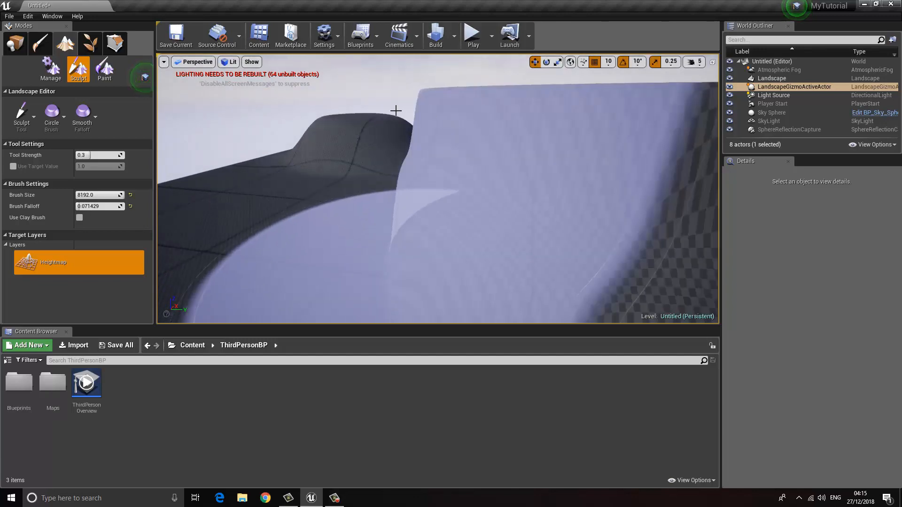
{"action": "mouse_move", "coordinate": [397, 111]}
{"action": "right_mouse_down"}
{"action": "mouse_move", "coordinate": [404, 197]}
{"action": "mouse_move", "coordinate": [540, 188]}
{"action": "mouse_move", "coordinate": [899, 263]}
{"action": "mouse_move", "coordinate": [893, 338]}
{"action": "mouse_move", "coordinate": [850, 373]}
{"action": "mouse_move", "coordinate": [860, 374]}
{"action": "right_mouse_up"}
{"action": "key", "text": "s"}
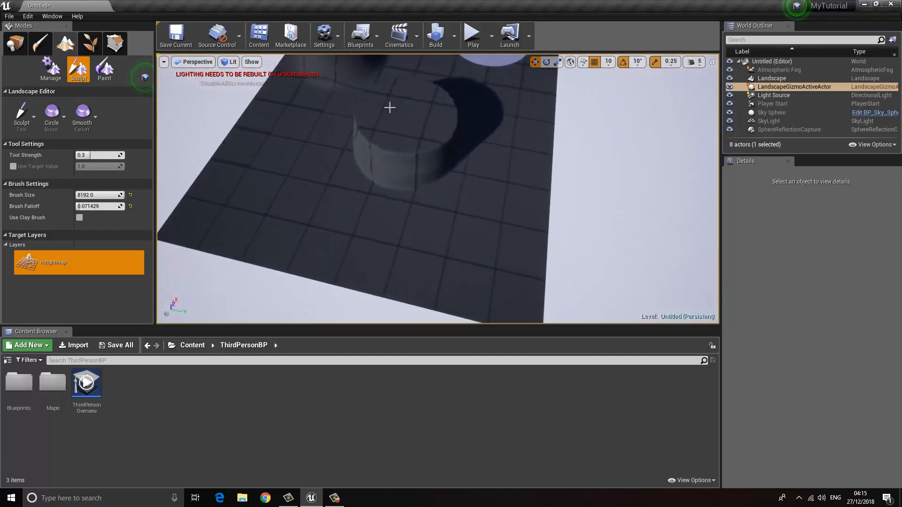
{"action": "mouse_move", "coordinate": [418, 93]}
{"action": "right_mouse_down"}
{"action": "mouse_move", "coordinate": [395, 115]}
{"action": "mouse_move", "coordinate": [394, 106]}
{"action": "right_mouse_up"}
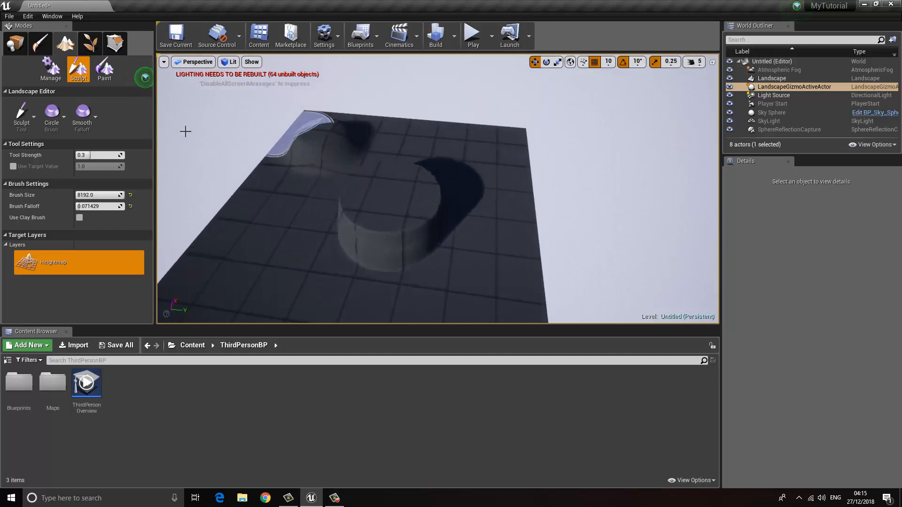
Reset the brush falloff to its default and set the brush size to about 5223.
{"action": "left_click", "coordinate": [131, 207]}
{"action": "left_click", "coordinate": [130, 196]}
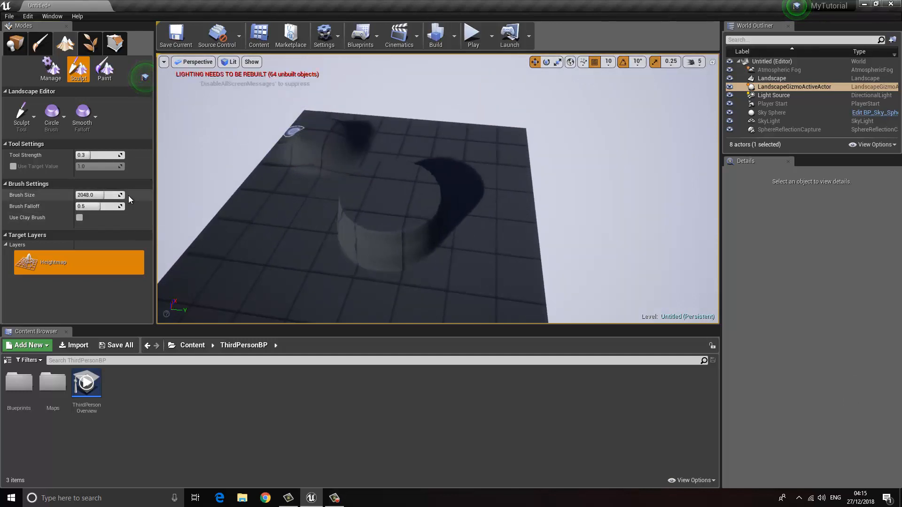
{"action": "left_click_drag", "start_coordinate": [90, 196], "coordinate": [109, 195]}
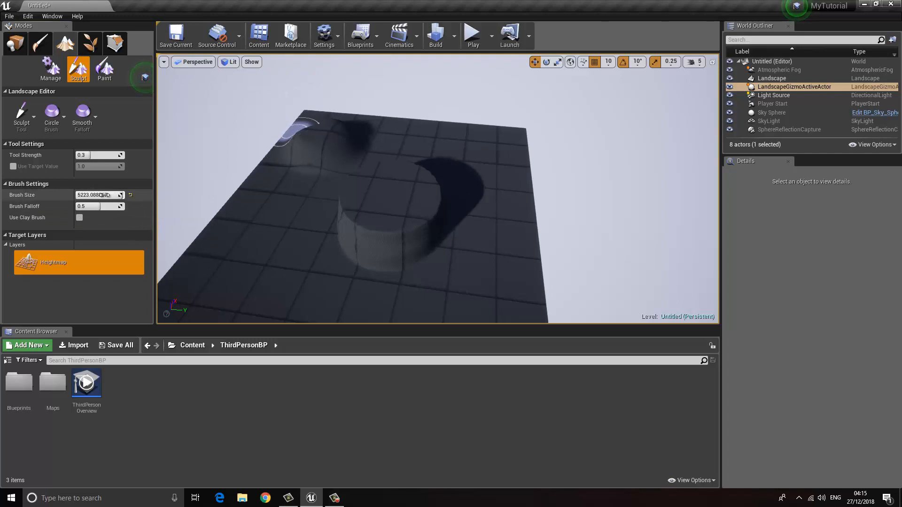
Smooth the far-corner mound and the steep edges of the round plateau with the Smooth tool.
{"action": "left_click", "coordinate": [25, 114]}
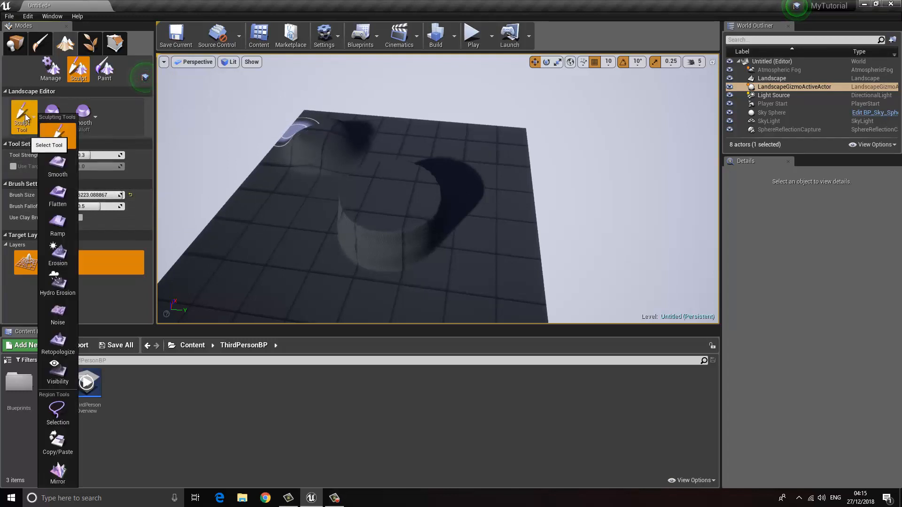
{"action": "left_click", "coordinate": [52, 165]}
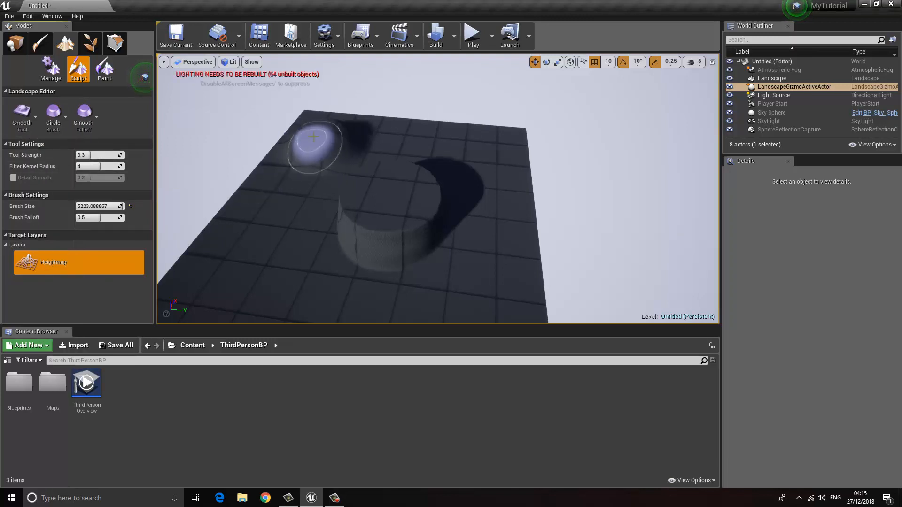
{"action": "mouse_move", "coordinate": [288, 139]}
{"action": "left_mouse_down"}
{"action": "mouse_move", "coordinate": [333, 138]}
{"action": "mouse_move", "coordinate": [316, 157]}
{"action": "mouse_move", "coordinate": [343, 201]}
{"action": "left_mouse_up"}
{"action": "right_click_drag", "start_coordinate": [318, 294], "coordinate": [316, 263]}
{"action": "key", "text": "w"}
{"action": "mouse_move", "coordinate": [348, 288]}
{"action": "right_mouse_down"}
{"action": "mouse_move", "coordinate": [346, 315]}
{"action": "mouse_move", "coordinate": [345, 301]}
{"action": "right_mouse_up"}
{"action": "right_click_drag", "start_coordinate": [395, 125], "coordinate": [353, 153]}
{"action": "mouse_move", "coordinate": [395, 125]}
{"action": "left_mouse_down"}
{"action": "mouse_move", "coordinate": [364, 167]}
{"action": "mouse_move", "coordinate": [451, 174]}
{"action": "mouse_move", "coordinate": [475, 188]}
{"action": "mouse_move", "coordinate": [442, 91]}
{"action": "mouse_move", "coordinate": [344, 113]}
{"action": "mouse_move", "coordinate": [387, 193]}
{"action": "left_mouse_up"}
Use the Flatten tool on the ground and plateau, extending the plateau's top level sideways over the neighbouring ground.
{"action": "left_click", "coordinate": [24, 123]}
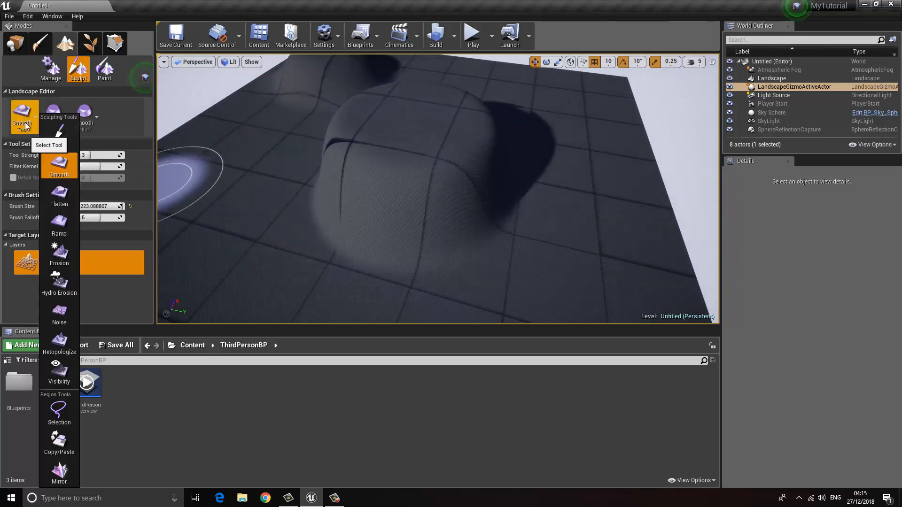
{"action": "left_click", "coordinate": [59, 195]}
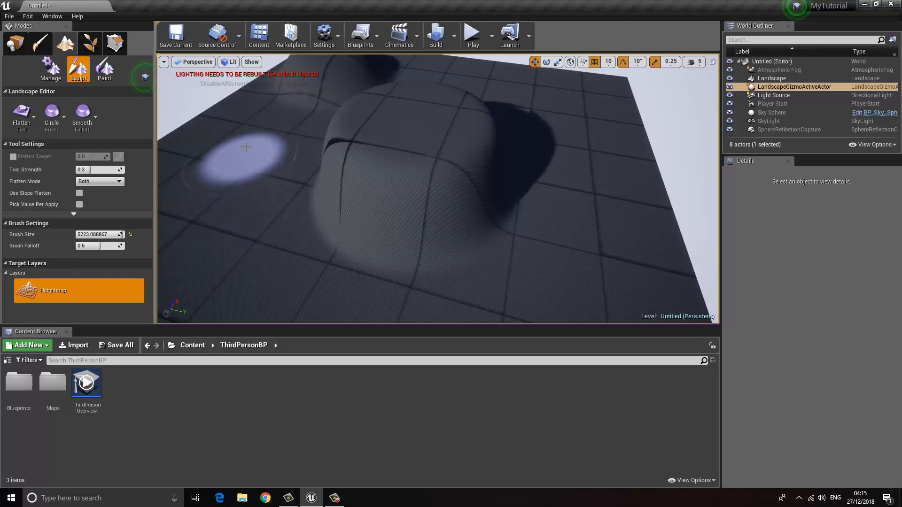
{"action": "mouse_move", "coordinate": [247, 146]}
{"action": "right_mouse_down"}
{"action": "mouse_move", "coordinate": [265, 153]}
{"action": "mouse_move", "coordinate": [271, 134]}
{"action": "right_mouse_up"}
{"action": "key", "text": "a"}
{"action": "mouse_move", "coordinate": [299, 190]}
{"action": "left_mouse_down"}
{"action": "mouse_move", "coordinate": [292, 195]}
{"action": "mouse_move", "coordinate": [312, 97]}
{"action": "mouse_move", "coordinate": [330, 76]}
{"action": "left_mouse_up"}
{"action": "mouse_move", "coordinate": [290, 101]}
{"action": "left_mouse_down"}
{"action": "mouse_move", "coordinate": [303, 77]}
{"action": "mouse_move", "coordinate": [323, 90]}
{"action": "mouse_move", "coordinate": [375, 91]}
{"action": "mouse_move", "coordinate": [349, 109]}
{"action": "mouse_move", "coordinate": [404, 155]}
{"action": "left_mouse_up"}
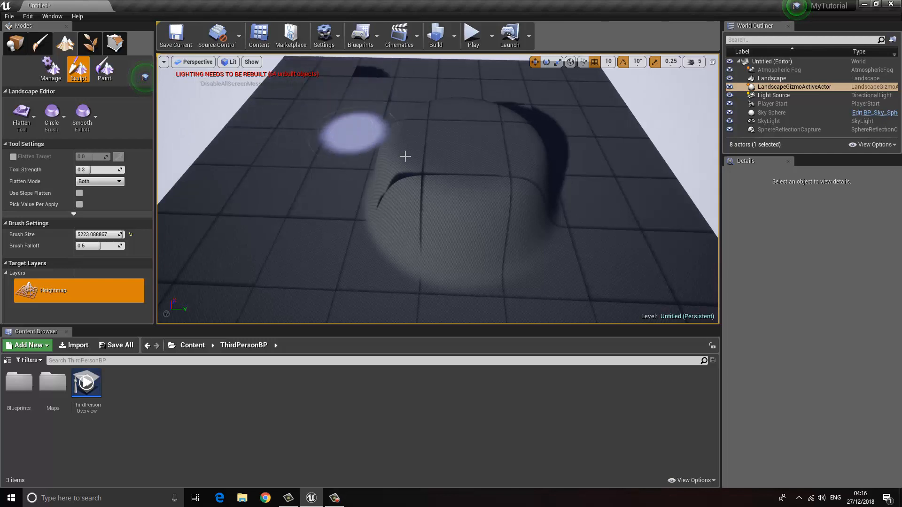
{"action": "mouse_move", "coordinate": [429, 125]}
{"action": "left_mouse_down"}
{"action": "mouse_move", "coordinate": [529, 125]}
{"action": "mouse_move", "coordinate": [604, 111]}
{"action": "mouse_move", "coordinate": [519, 124]}
{"action": "mouse_move", "coordinate": [604, 121]}
{"action": "mouse_move", "coordinate": [519, 125]}
{"action": "left_mouse_up"}
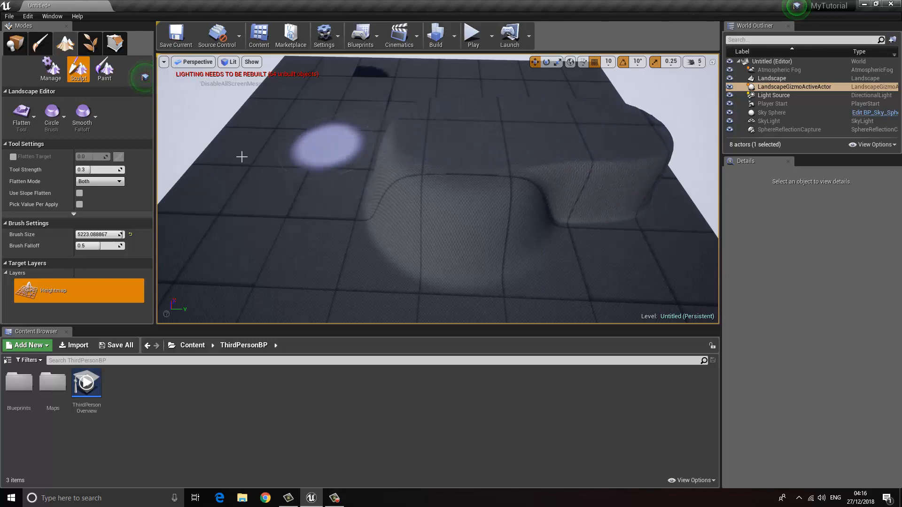
Place two Ramp tool points, one on top of the extended plateau and one on the flat ground beside it.
{"action": "left_click", "coordinate": [23, 126]}
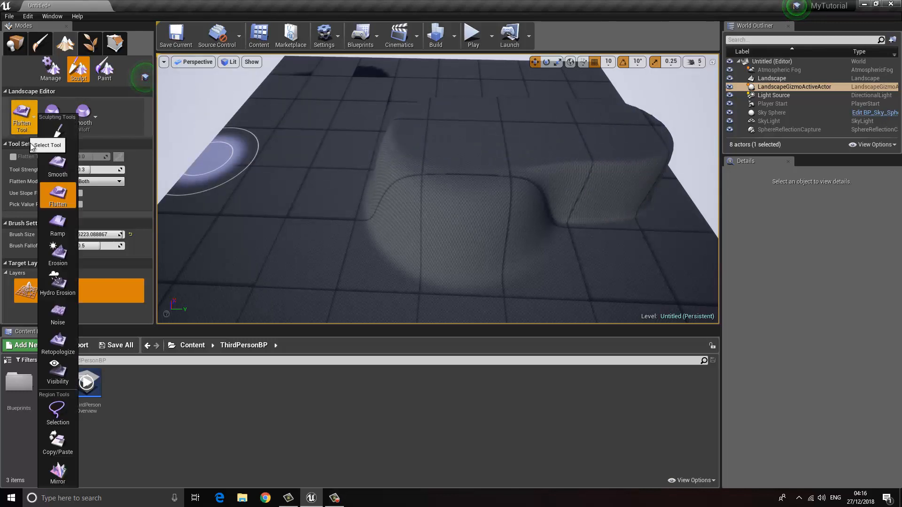
{"action": "left_click", "coordinate": [58, 224]}
{"action": "mouse_move", "coordinate": [288, 204]}
{"action": "right_mouse_down"}
{"action": "mouse_move", "coordinate": [347, 196]}
{"action": "mouse_move", "coordinate": [70, 370]}
{"action": "mouse_move", "coordinate": [351, 190]}
{"action": "right_mouse_up"}
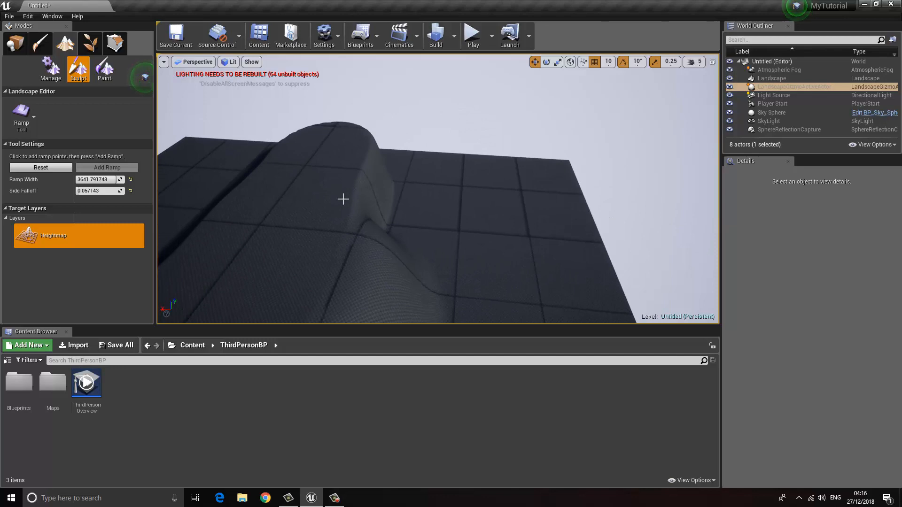
{"action": "left_click", "coordinate": [470, 236]}
{"action": "right_click_drag", "start_coordinate": [432, 263], "coordinate": [691, 301]}
{"action": "key", "text": "s"}
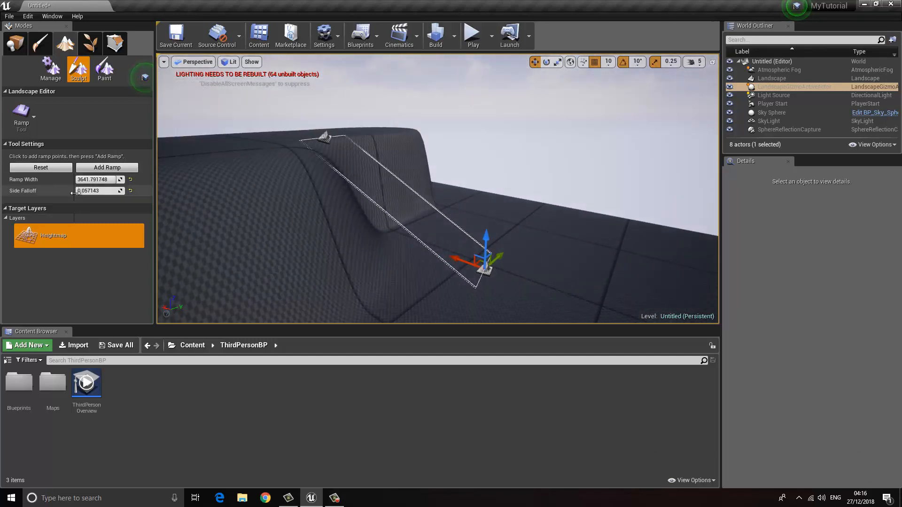
Set the ramp width to about 2797 and the side falloff to about 0.41, and add the ramp.
{"action": "left_click", "coordinate": [130, 180]}
{"action": "left_click", "coordinate": [130, 191]}
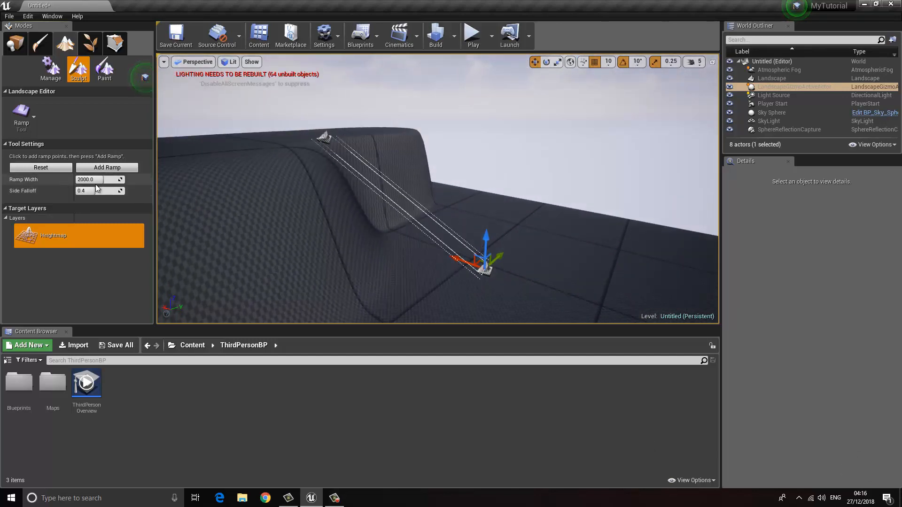
{"action": "mouse_move", "coordinate": [95, 180]}
{"action": "left_mouse_down"}
{"action": "mouse_move", "coordinate": [107, 180]}
{"action": "mouse_move", "coordinate": [85, 182]}
{"action": "mouse_move", "coordinate": [89, 191]}
{"action": "left_mouse_up"}
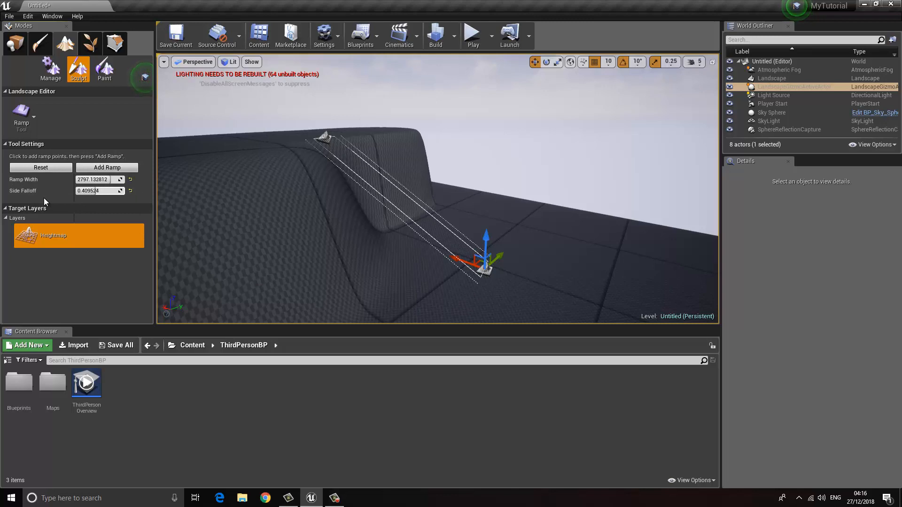
{"action": "left_click", "coordinate": [127, 169]}
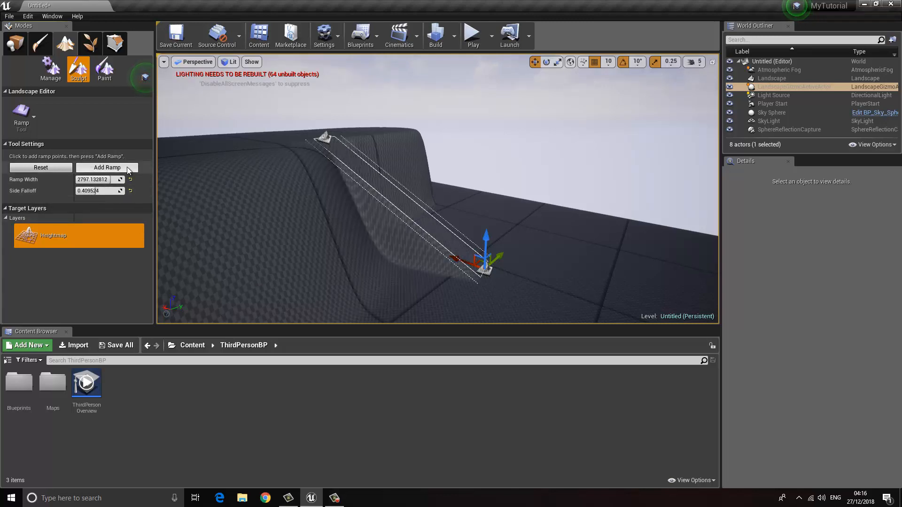
Erode the slopes of the hill and the area around the ramp with the Erosion tool.
{"action": "key", "text": "d"}
{"action": "right_click_drag", "start_coordinate": [343, 265], "coordinate": [264, 285]}
{"action": "key", "text": "d"}
{"action": "key", "text": "w"}
{"action": "right_click_drag", "start_coordinate": [899, 355], "coordinate": [303, 269]}
{"action": "left_click", "coordinate": [22, 114]}
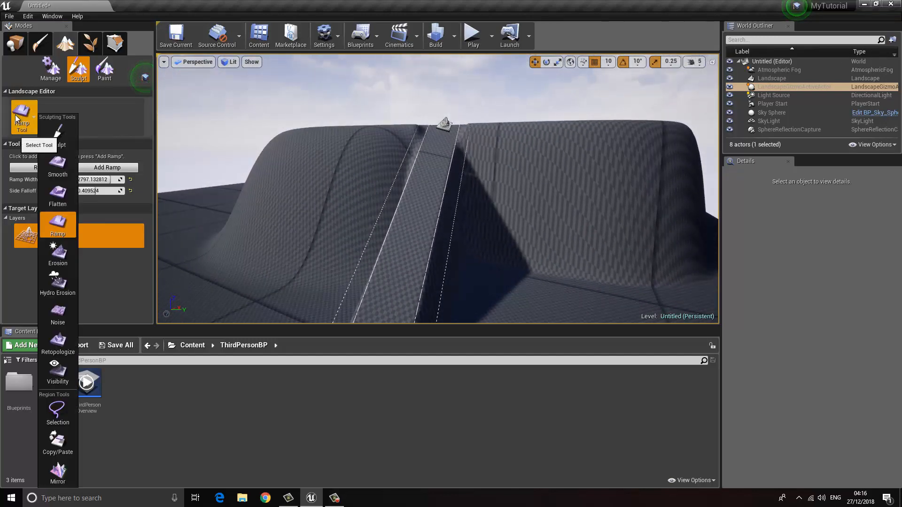
{"action": "left_click", "coordinate": [55, 258]}
{"action": "mouse_move", "coordinate": [276, 210]}
{"action": "right_mouse_down"}
{"action": "mouse_move", "coordinate": [312, 213]}
{"action": "mouse_move", "coordinate": [328, 203]}
{"action": "right_mouse_up"}
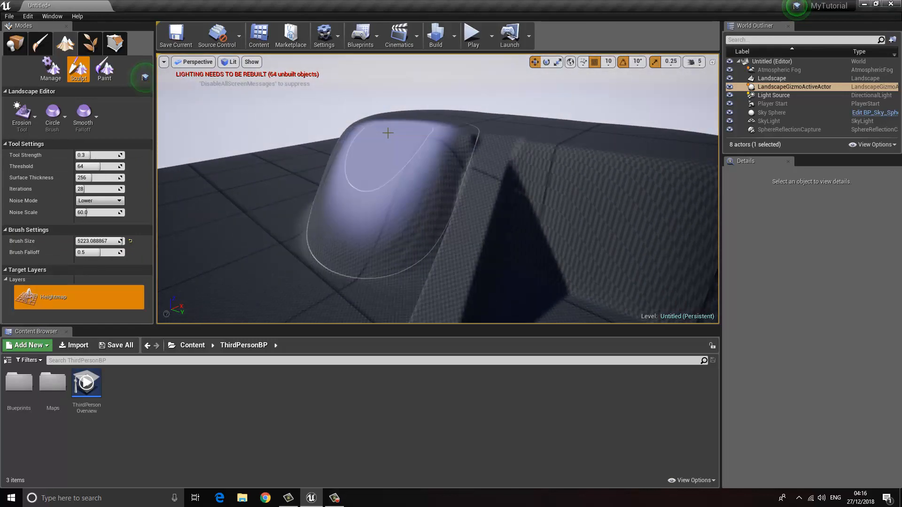
{"action": "mouse_move", "coordinate": [433, 181]}
{"action": "right_mouse_down"}
{"action": "mouse_move", "coordinate": [437, 155]}
{"action": "mouse_move", "coordinate": [425, 167]}
{"action": "mouse_move", "coordinate": [357, 167]}
{"action": "mouse_move", "coordinate": [301, 183]}
{"action": "mouse_move", "coordinate": [482, 84]}
{"action": "right_mouse_up"}
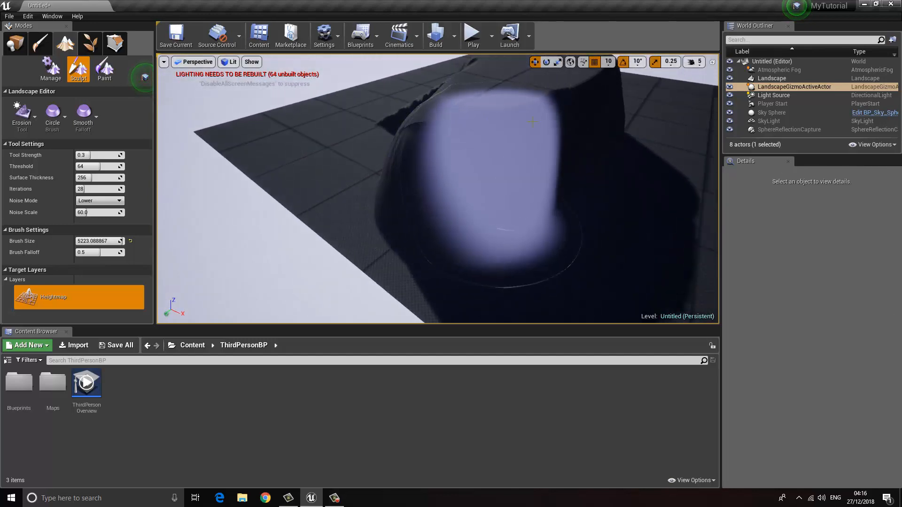
{"action": "mouse_move", "coordinate": [532, 122]}
{"action": "right_mouse_down"}
{"action": "mouse_move", "coordinate": [460, 129]}
{"action": "mouse_move", "coordinate": [489, 125]}
{"action": "mouse_move", "coordinate": [223, 99]}
{"action": "right_mouse_up"}
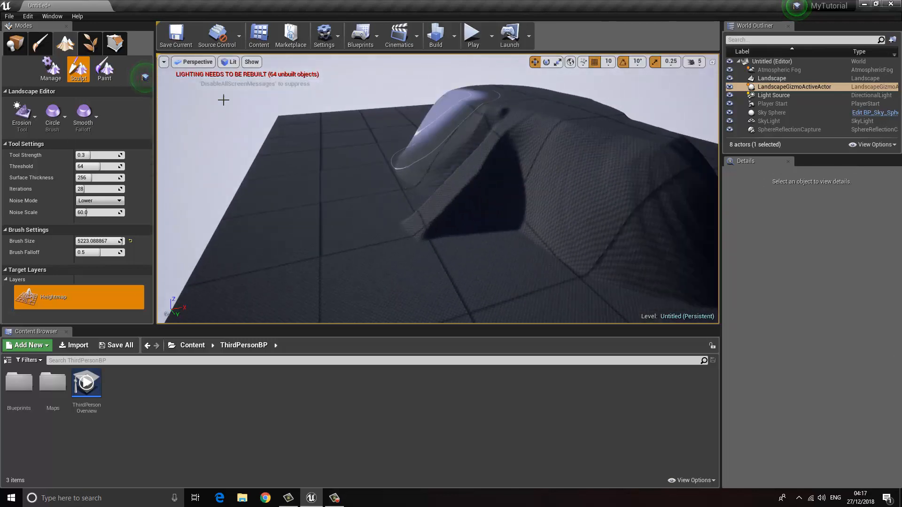
Apply Hydro Erosion around the ramp and hill with the iterations and brush size reset to their defaults.
{"action": "left_click", "coordinate": [19, 115]}
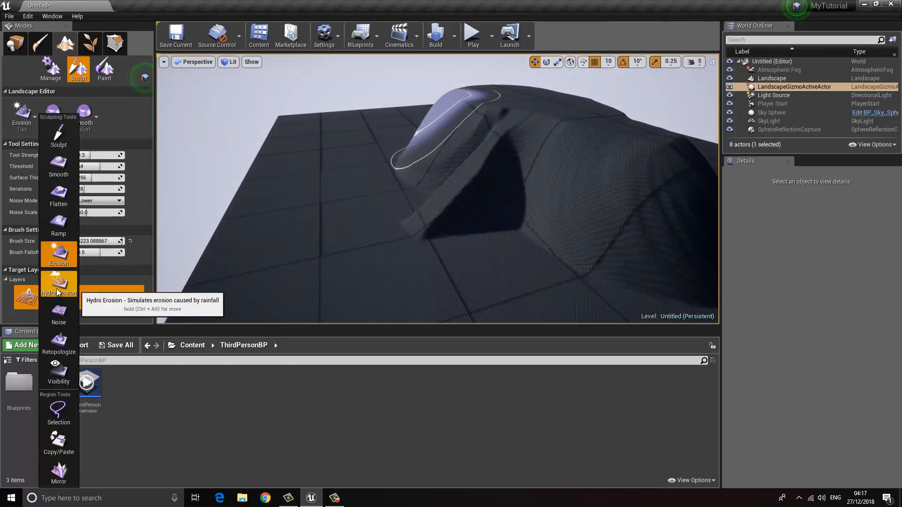
{"action": "left_click", "coordinate": [56, 289]}
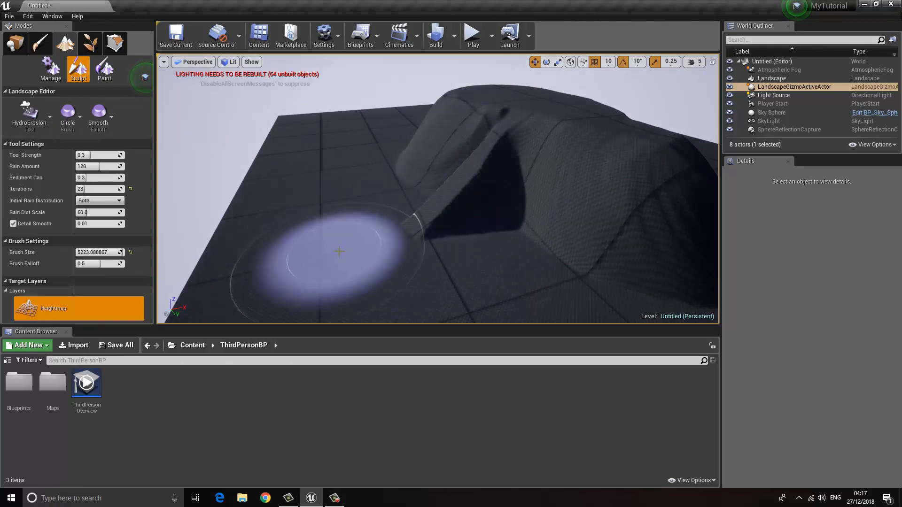
{"action": "right_click_drag", "start_coordinate": [336, 245], "coordinate": [365, 245]}
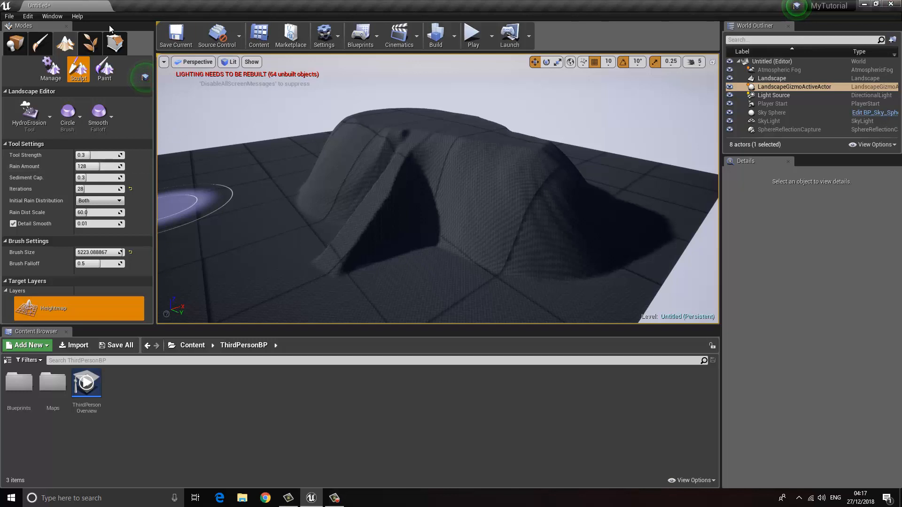
{"action": "left_click", "coordinate": [130, 189]}
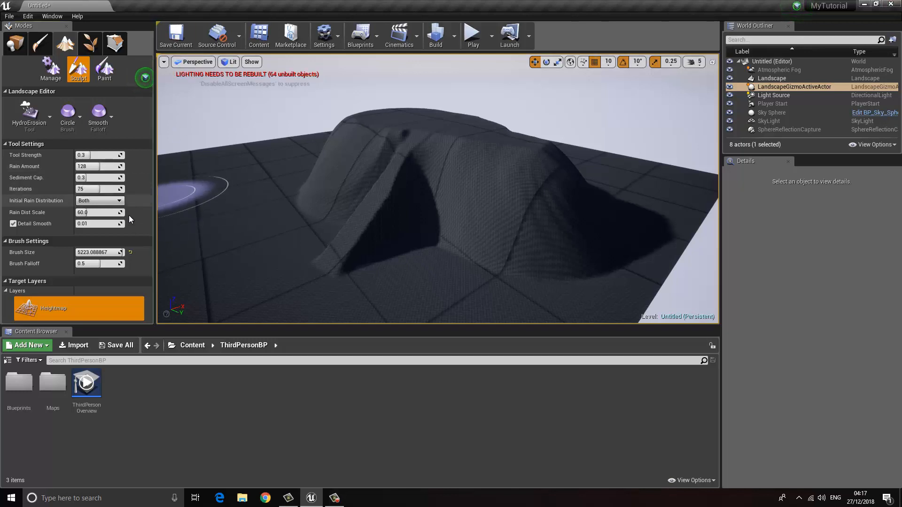
{"action": "left_click", "coordinate": [130, 253]}
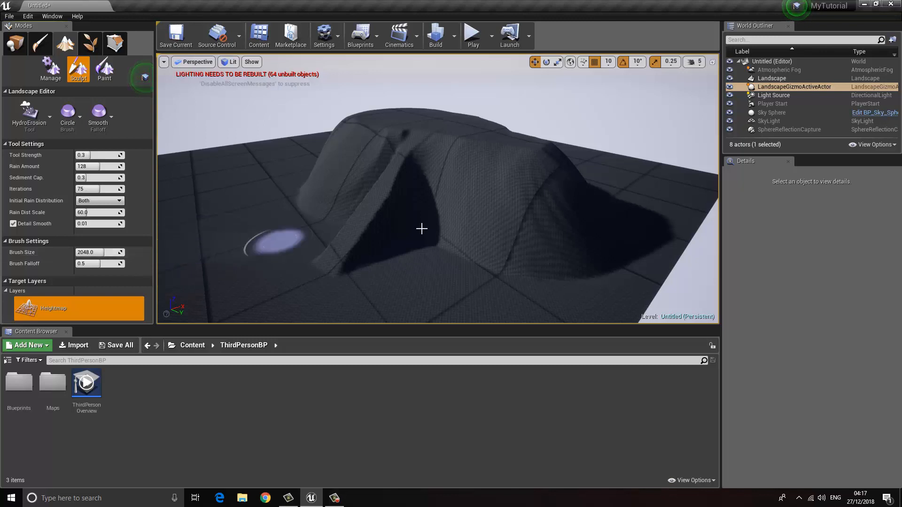
{"action": "mouse_move", "coordinate": [554, 217]}
{"action": "left_mouse_down"}
{"action": "mouse_move", "coordinate": [525, 182]}
{"action": "mouse_move", "coordinate": [433, 193]}
{"action": "mouse_move", "coordinate": [412, 172]}
{"action": "mouse_move", "coordinate": [335, 203]}
{"action": "mouse_move", "coordinate": [348, 242]}
{"action": "mouse_move", "coordinate": [385, 197]}
{"action": "mouse_move", "coordinate": [313, 255]}
{"action": "left_mouse_up"}
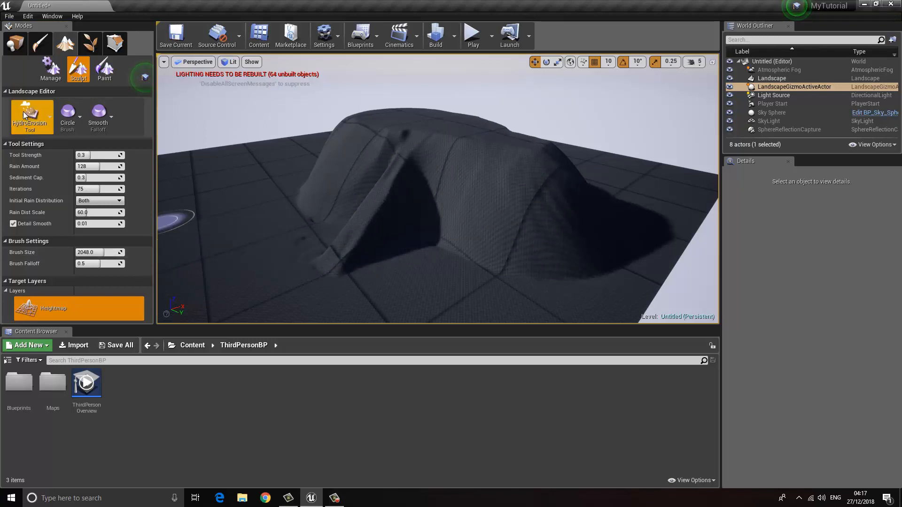
Roughen the ground around the foot of the ramp with the Noise tool.
{"action": "left_click", "coordinate": [24, 111]}
{"action": "left_click", "coordinate": [64, 299]}
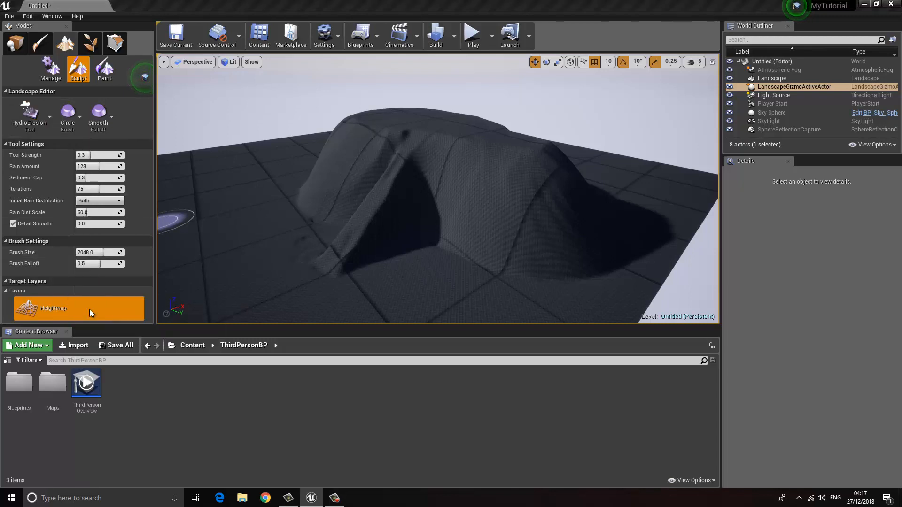
{"action": "mouse_move", "coordinate": [275, 263]}
{"action": "left_mouse_down"}
{"action": "mouse_move", "coordinate": [377, 288]}
{"action": "mouse_move", "coordinate": [251, 221]}
{"action": "mouse_move", "coordinate": [300, 255]}
{"action": "left_mouse_up"}
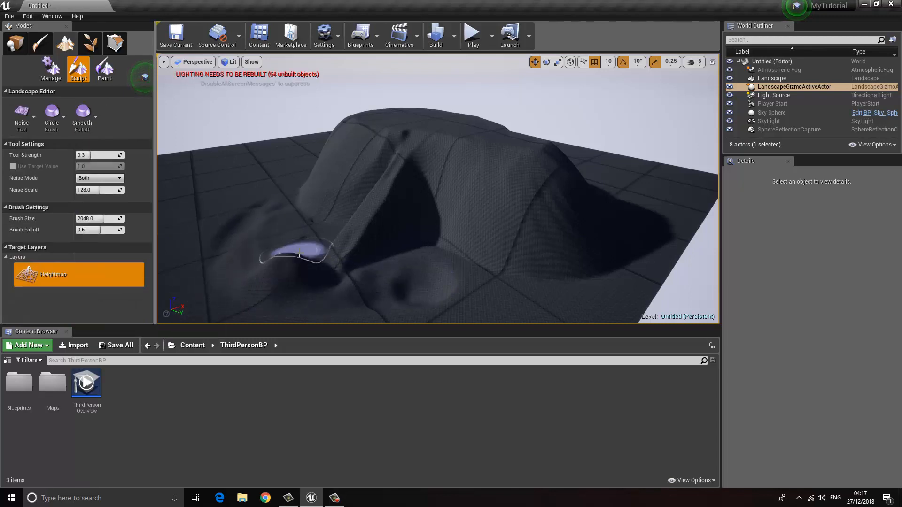
Brush the Retopologize tool over the noisy ground and the hill slopes, and examine the stretched terrain grid.
{"action": "left_click", "coordinate": [21, 120]}
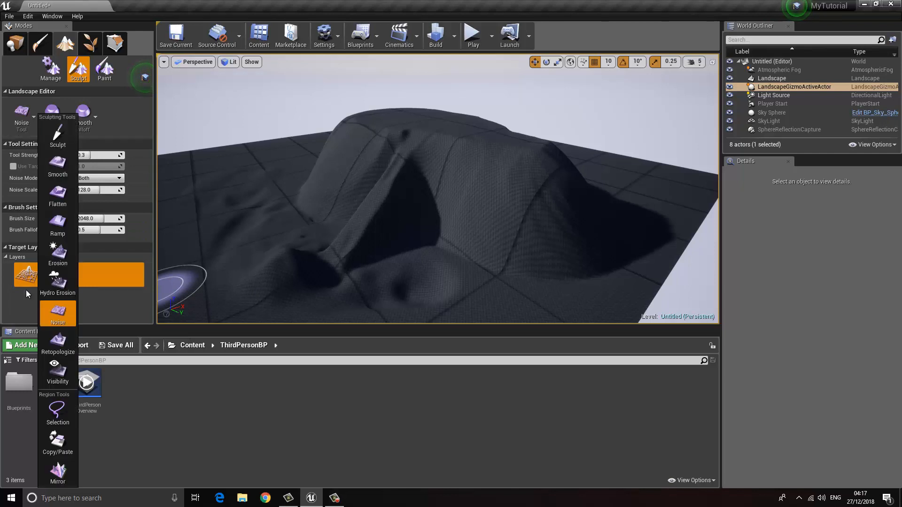
{"action": "left_click", "coordinate": [58, 343]}
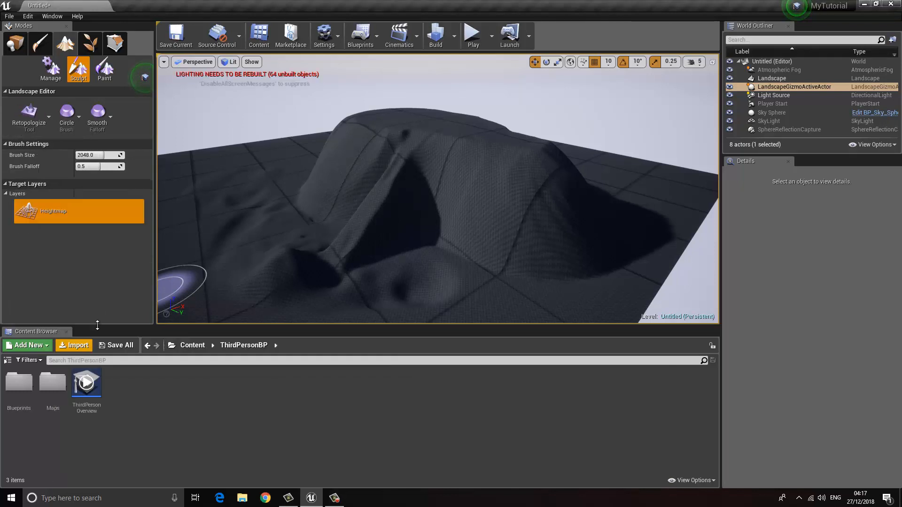
{"action": "right_click_drag", "start_coordinate": [306, 237], "coordinate": [275, 241]}
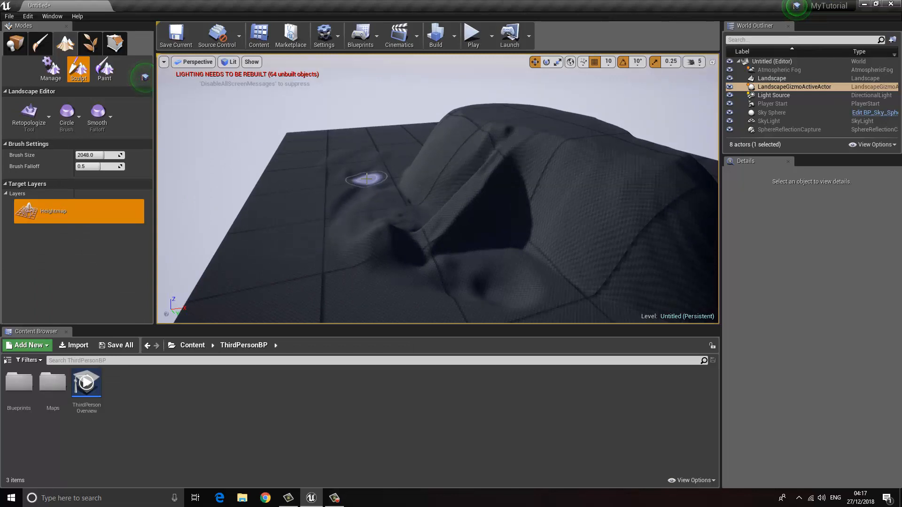
{"action": "left_click_drag", "start_coordinate": [383, 268], "coordinate": [357, 213]}
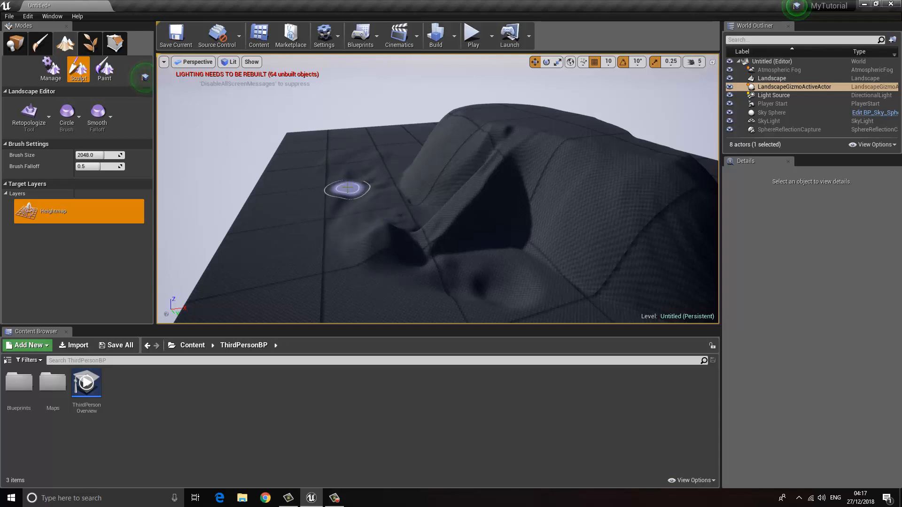
{"action": "mouse_move", "coordinate": [347, 188]}
{"action": "left_mouse_down"}
{"action": "mouse_move", "coordinate": [393, 262]}
{"action": "mouse_move", "coordinate": [515, 183]}
{"action": "mouse_move", "coordinate": [441, 209]}
{"action": "mouse_move", "coordinate": [514, 132]}
{"action": "left_mouse_up"}
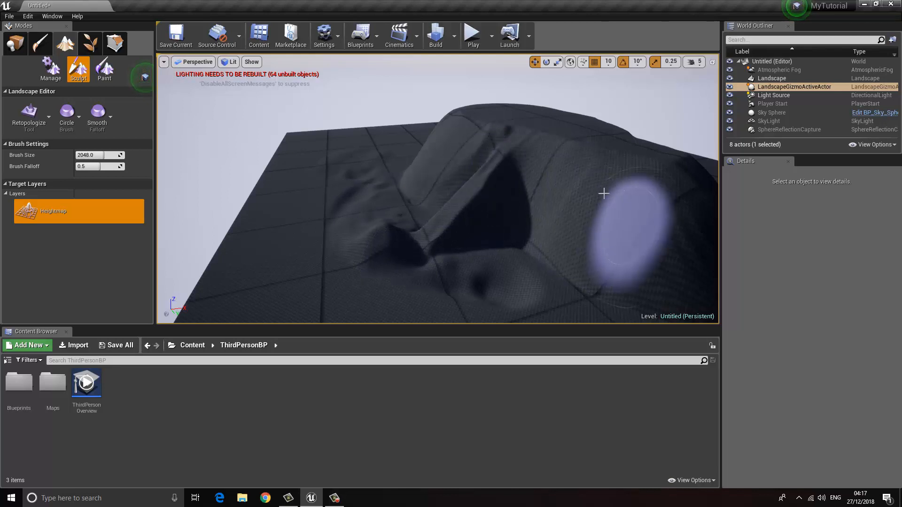
{"action": "right_click_drag", "start_coordinate": [496, 206], "coordinate": [569, 193]}
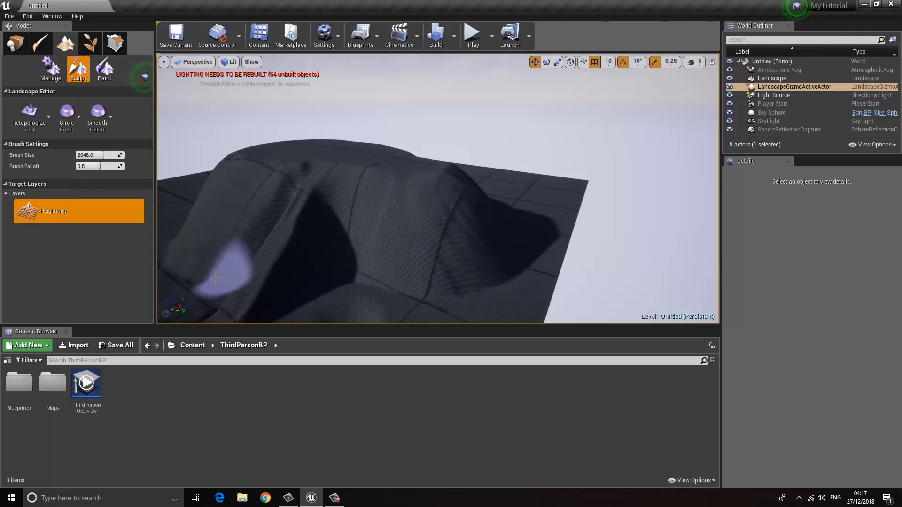
{"action": "mouse_move", "coordinate": [290, 252]}
{"action": "right_mouse_down"}
{"action": "mouse_move", "coordinate": [264, 237]}
{"action": "mouse_move", "coordinate": [117, 459]}
{"action": "mouse_move", "coordinate": [47, 489]}
{"action": "right_mouse_up"}
{"action": "mouse_move", "coordinate": [438, 189]}
{"action": "right_mouse_down"}
{"action": "mouse_move", "coordinate": [583, 212]}
{"action": "mouse_move", "coordinate": [589, 197]}
{"action": "mouse_move", "coordinate": [540, 164]}
{"action": "mouse_move", "coordinate": [521, 137]}
{"action": "mouse_move", "coordinate": [159, 6]}
{"action": "mouse_move", "coordinate": [170, 28]}
{"action": "mouse_move", "coordinate": [8, 101]}
{"action": "mouse_move", "coordinate": [340, 262]}
{"action": "right_mouse_up"}
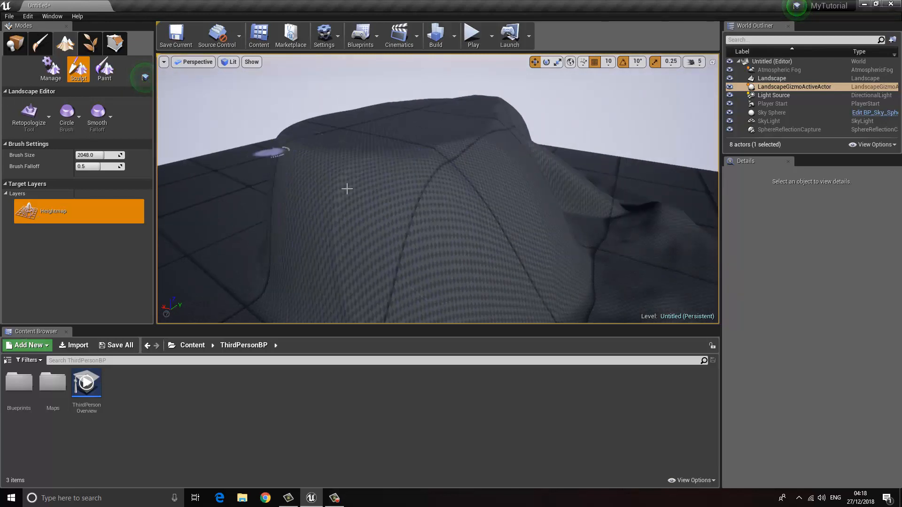
Raise a small mound on the flat ground beside the large hill with the Sculpt tool.
{"action": "left_click", "coordinate": [50, 116]}
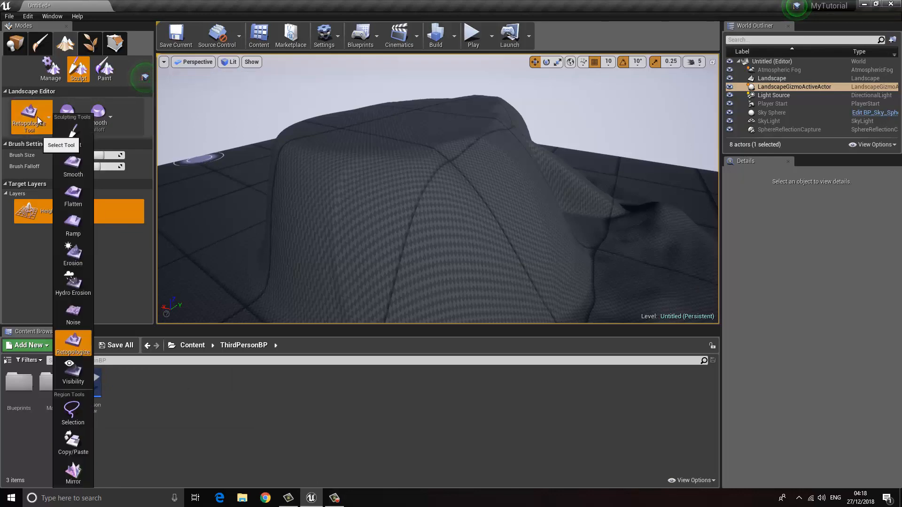
{"action": "left_click", "coordinate": [71, 132]}
{"action": "mouse_move", "coordinate": [281, 200]}
{"action": "right_mouse_down"}
{"action": "mouse_move", "coordinate": [278, 291]}
{"action": "mouse_move", "coordinate": [256, 410]}
{"action": "right_mouse_up"}
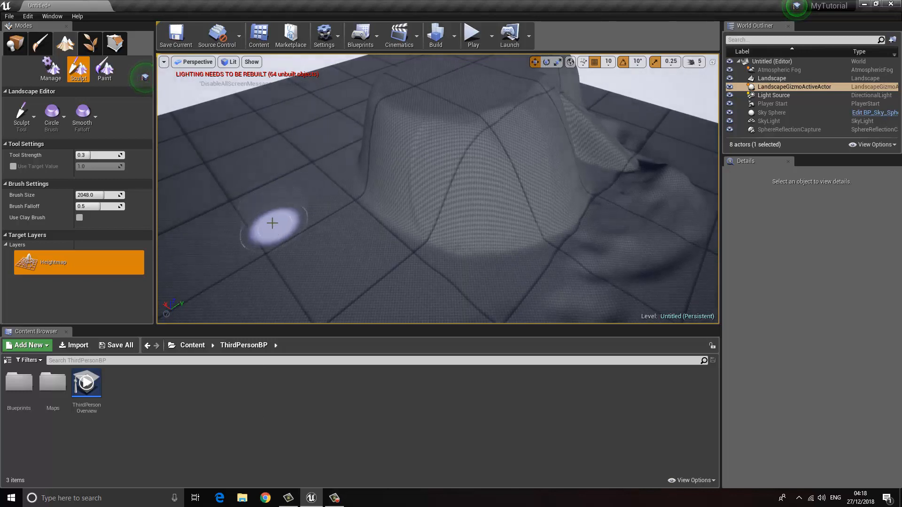
{"action": "mouse_move", "coordinate": [272, 171]}
{"action": "left_mouse_down"}
{"action": "mouse_move", "coordinate": [270, 157]}
{"action": "mouse_move", "coordinate": [292, 165]}
{"action": "left_mouse_up"}
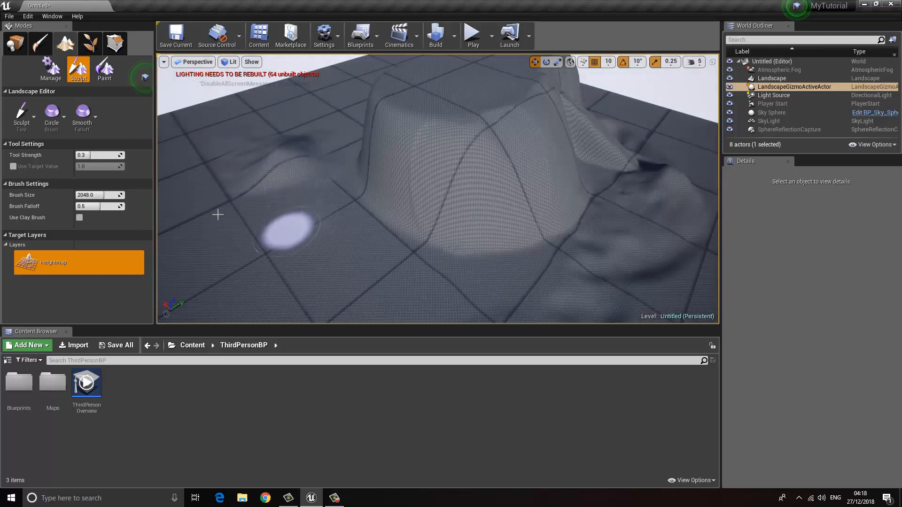
Set the brush size to 8192 and raise broad hills beside the existing hill with the Sculpt tool.
{"action": "left_click", "coordinate": [80, 124]}
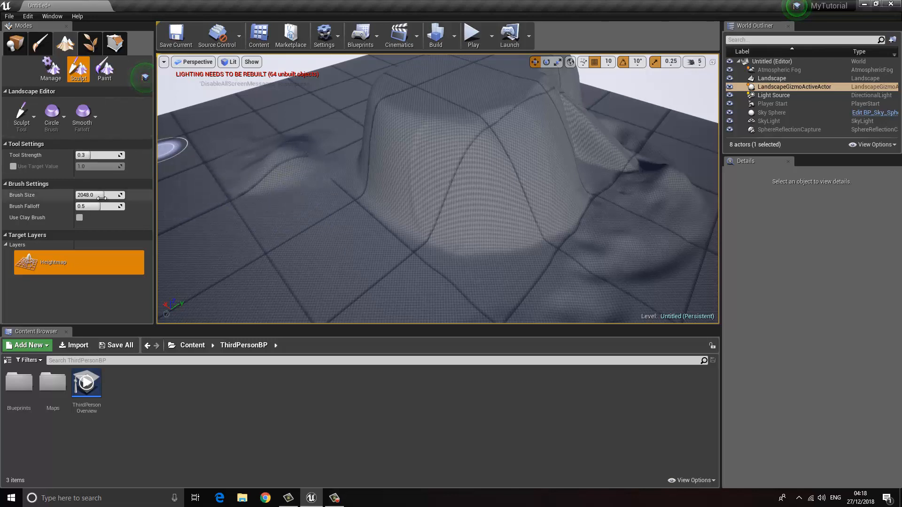
{"action": "left_click_drag", "start_coordinate": [86, 194], "coordinate": [118, 194]}
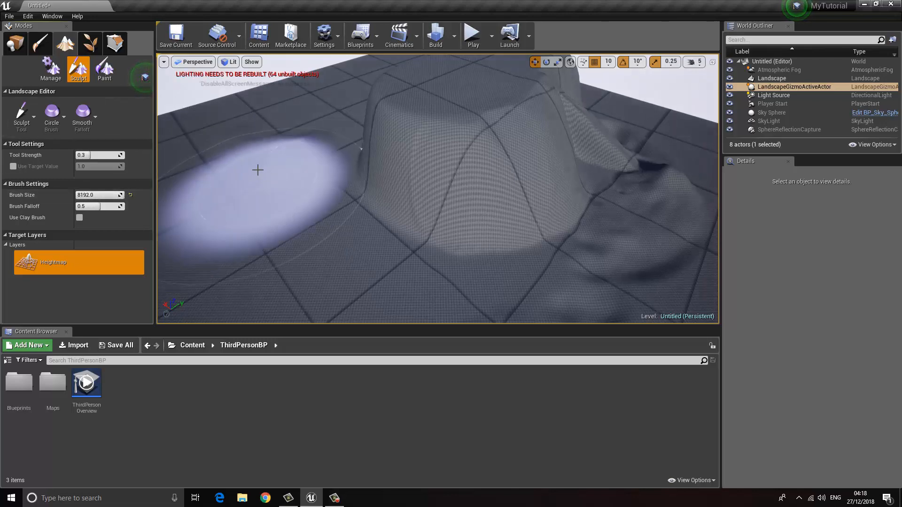
{"action": "left_click_drag", "start_coordinate": [238, 138], "coordinate": [235, 134]}
{"action": "right_click_drag", "start_coordinate": [338, 189], "coordinate": [345, 203]}
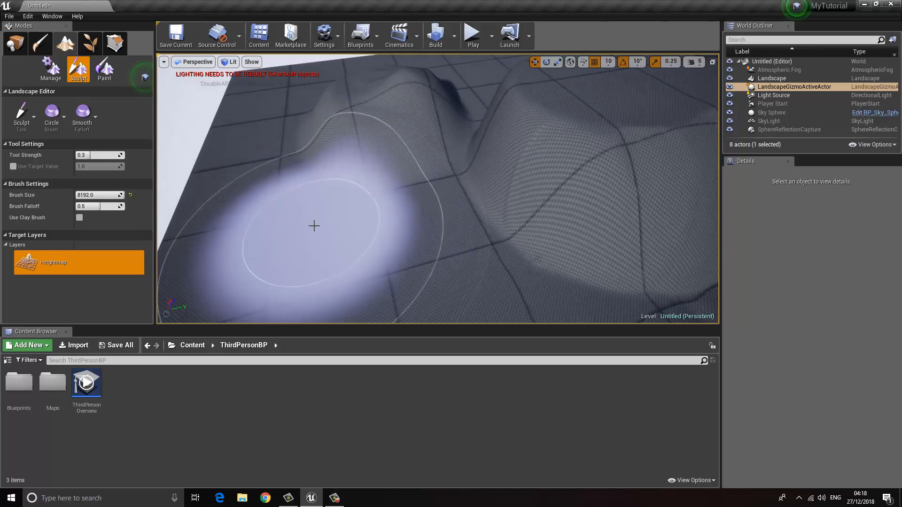
{"action": "mouse_move", "coordinate": [314, 226]}
{"action": "left_mouse_down"}
{"action": "mouse_move", "coordinate": [396, 252]}
{"action": "mouse_move", "coordinate": [423, 205]}
{"action": "mouse_move", "coordinate": [395, 215]}
{"action": "mouse_move", "coordinate": [289, 197]}
{"action": "mouse_move", "coordinate": [266, 90]}
{"action": "mouse_move", "coordinate": [304, 264]}
{"action": "mouse_move", "coordinate": [316, 211]}
{"action": "left_mouse_up"}
{"action": "mouse_move", "coordinate": [316, 212]}
{"action": "right_mouse_down"}
{"action": "mouse_move", "coordinate": [355, 191]}
{"action": "mouse_move", "coordinate": [310, 208]}
{"action": "right_mouse_up"}
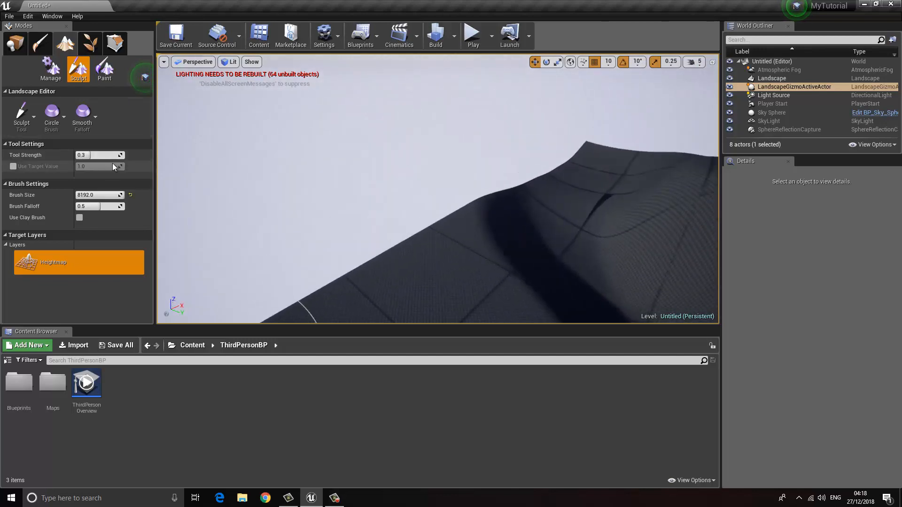
Set the Sculpt tool strength to 0.1 and gently raise the terrain beside the large hill.
{"action": "left_click", "coordinate": [94, 154]}
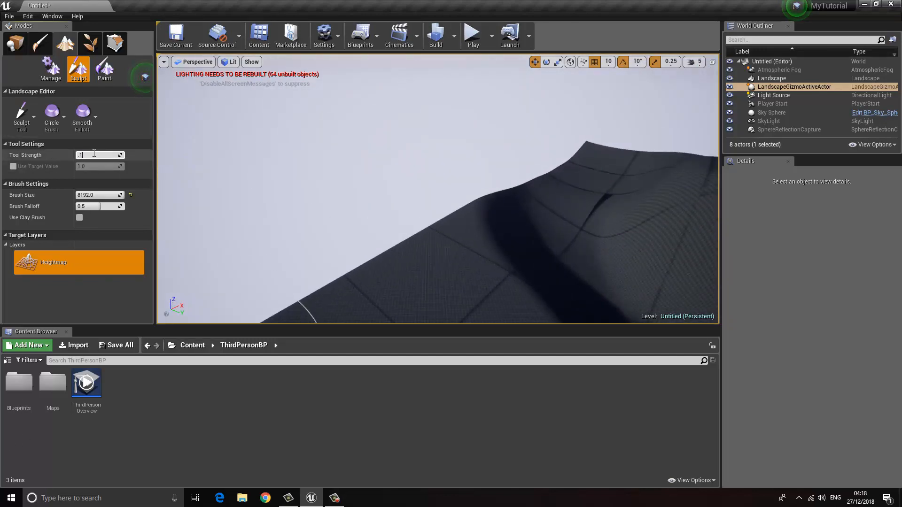
{"action": "mouse_move", "coordinate": [540, 280]}
{"action": "left_mouse_down"}
{"action": "mouse_move", "coordinate": [423, 202]}
{"action": "mouse_move", "coordinate": [484, 212]}
{"action": "mouse_move", "coordinate": [454, 229]}
{"action": "mouse_move", "coordinate": [347, 212]}
{"action": "mouse_move", "coordinate": [483, 282]}
{"action": "mouse_move", "coordinate": [407, 268]}
{"action": "mouse_move", "coordinate": [370, 232]}
{"action": "mouse_move", "coordinate": [441, 210]}
{"action": "left_mouse_up"}
{"action": "mouse_move", "coordinate": [441, 210]}
{"action": "right_mouse_down"}
{"action": "mouse_move", "coordinate": [395, 224]}
{"action": "mouse_move", "coordinate": [472, 189]}
{"action": "mouse_move", "coordinate": [570, 166]}
{"action": "mouse_move", "coordinate": [475, 183]}
{"action": "right_mouse_up"}
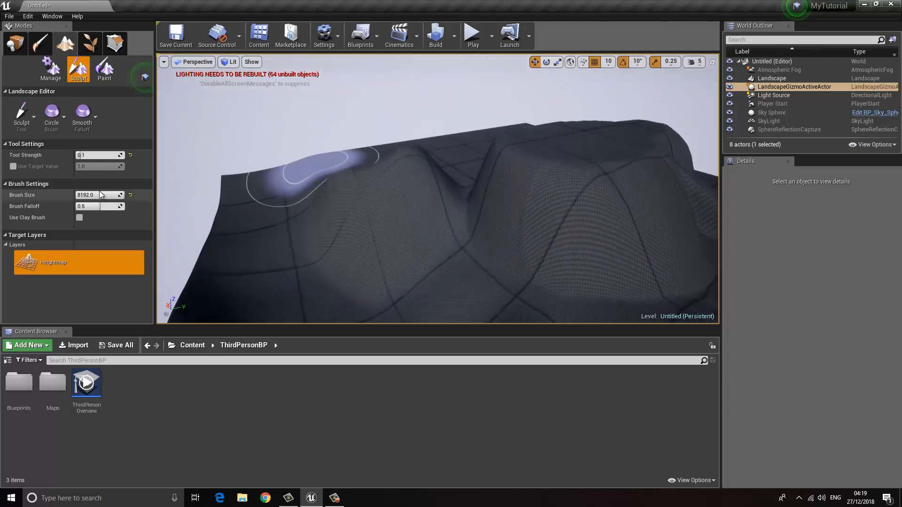
Reset the Sculpt tool strength and brush size to their defaults.
{"action": "left_click", "coordinate": [131, 155]}
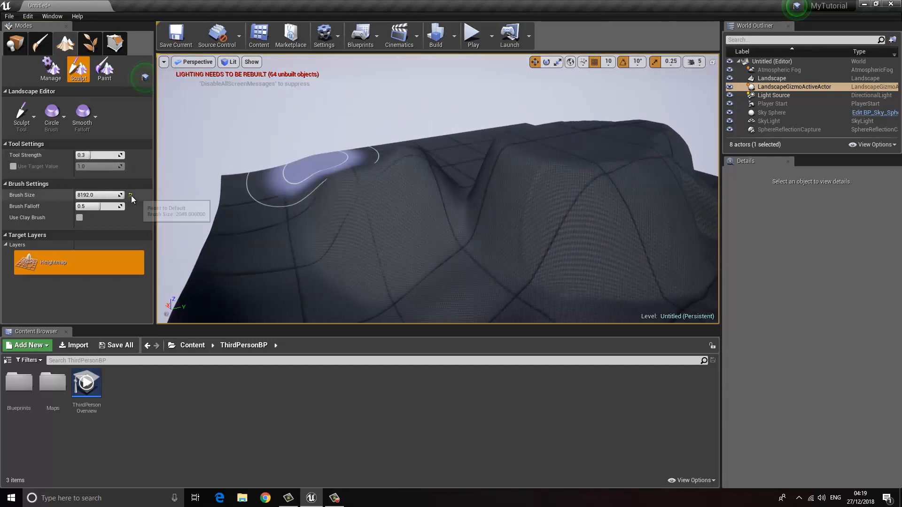
{"action": "left_click", "coordinate": [131, 195]}
{"action": "mouse_move", "coordinate": [282, 203]}
{"action": "right_mouse_down"}
{"action": "mouse_move", "coordinate": [326, 214]}
{"action": "mouse_move", "coordinate": [310, 324]}
{"action": "mouse_move", "coordinate": [376, 395]}
{"action": "mouse_move", "coordinate": [146, 503]}
{"action": "mouse_move", "coordinate": [694, 1]}
{"action": "mouse_move", "coordinate": [717, 2]}
{"action": "right_mouse_up"}
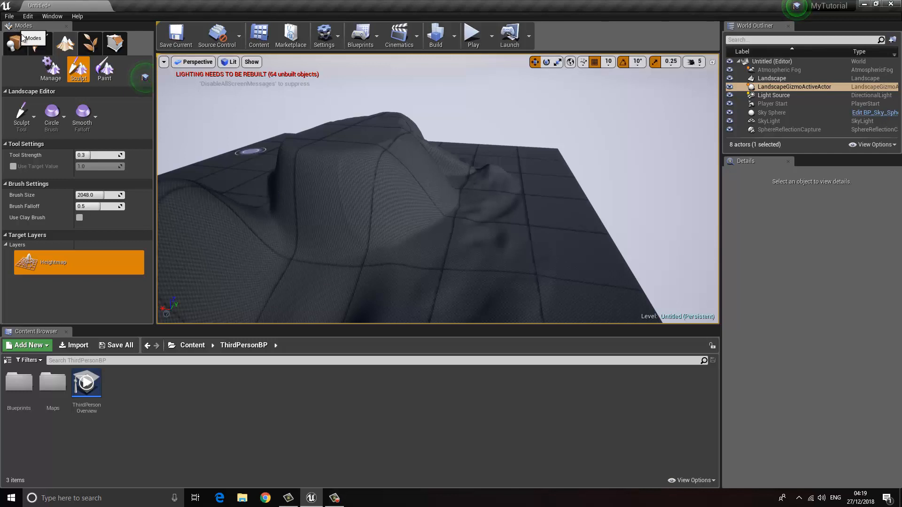
Create a new level from the Default template without saving the current one, and delete its floor.
{"action": "left_click", "coordinate": [10, 17]}
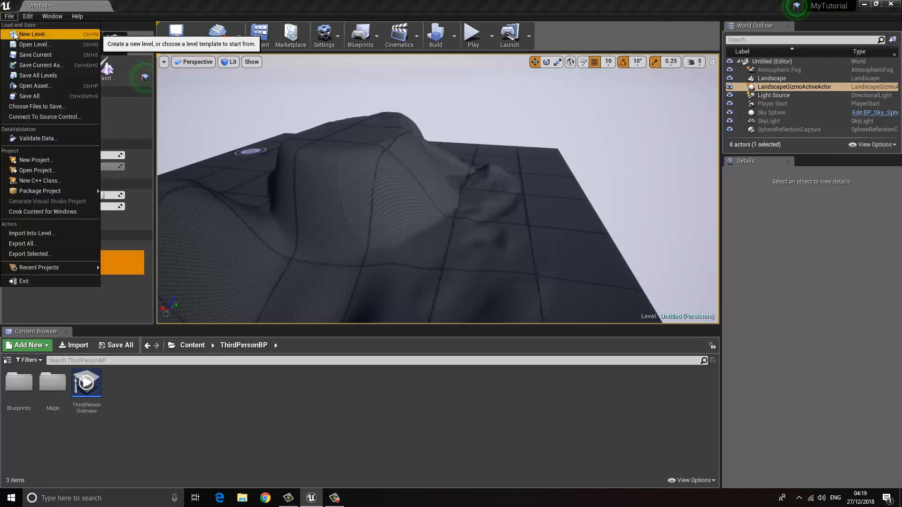
{"action": "left_click", "coordinate": [14, 35]}
{"action": "left_click", "coordinate": [368, 199]}
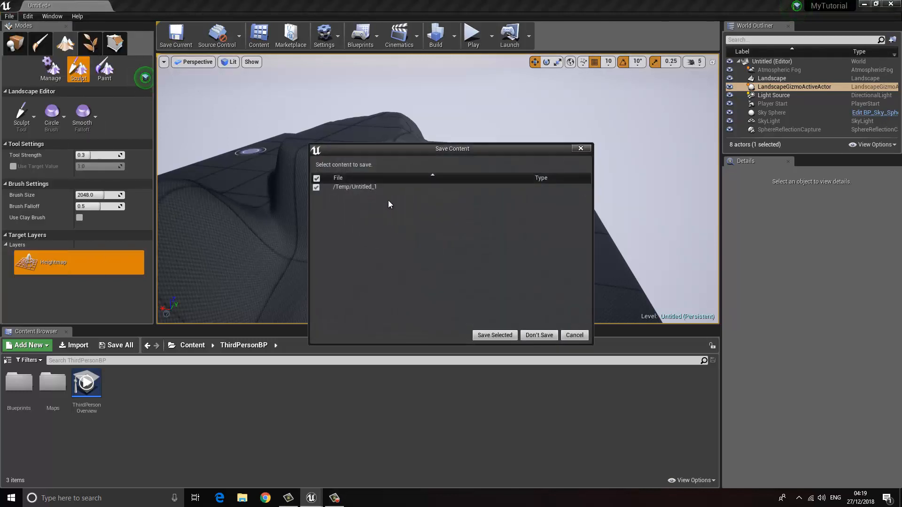
{"action": "left_click", "coordinate": [537, 334]}
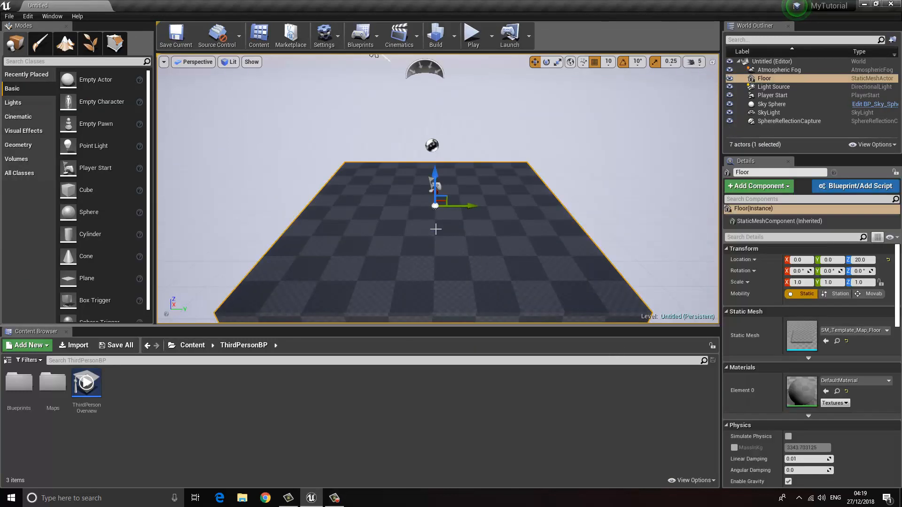
{"action": "key", "text": "Delete"}
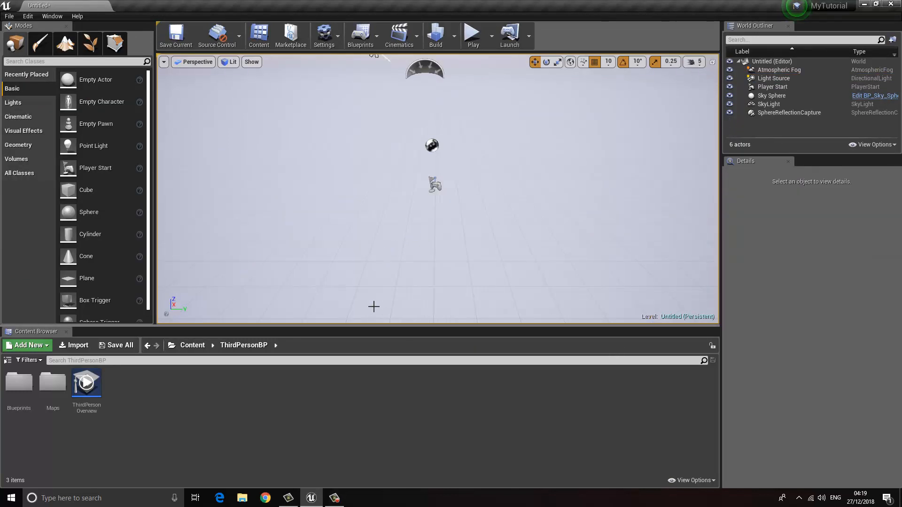
Open Heightmap.png from the desktop, examine its light and dark areas, and close the image.
{"action": "left_click", "coordinate": [311, 498]}
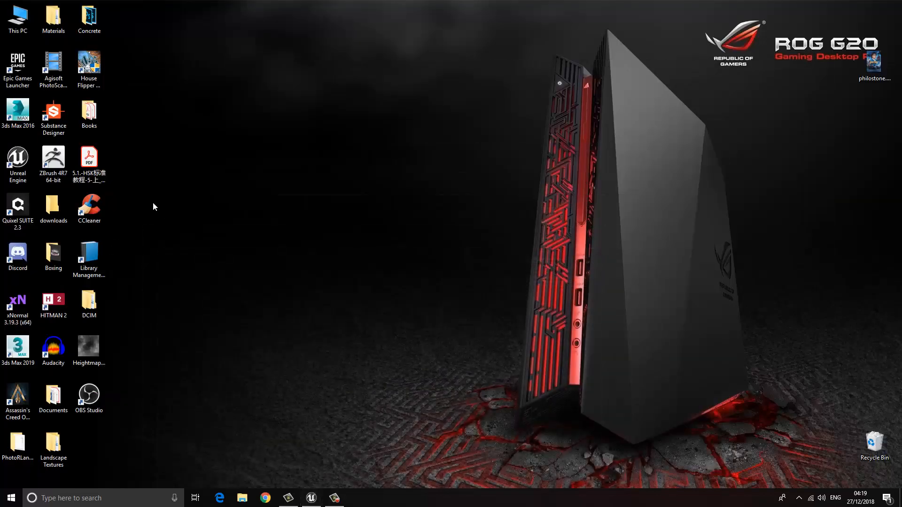
{"action": "double_click", "coordinate": [89, 348]}
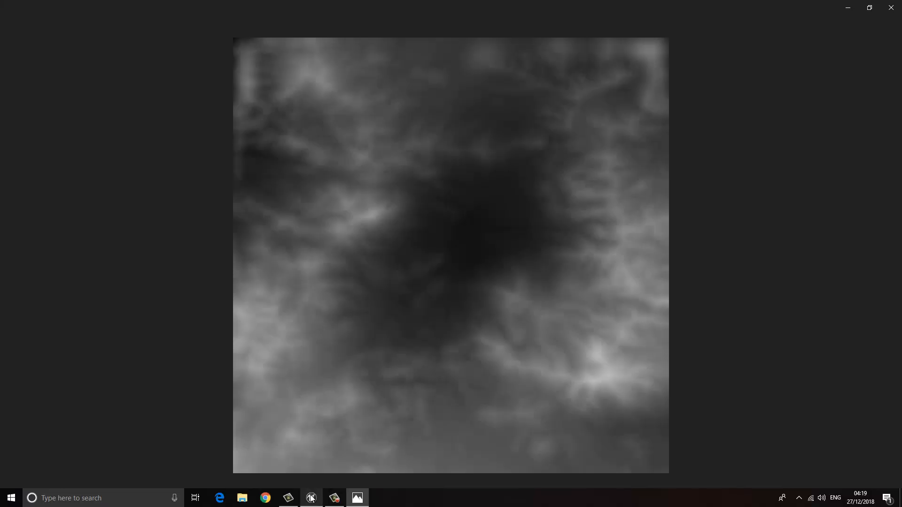
{"action": "left_click", "coordinate": [311, 498]}
{"action": "left_click", "coordinate": [358, 498]}
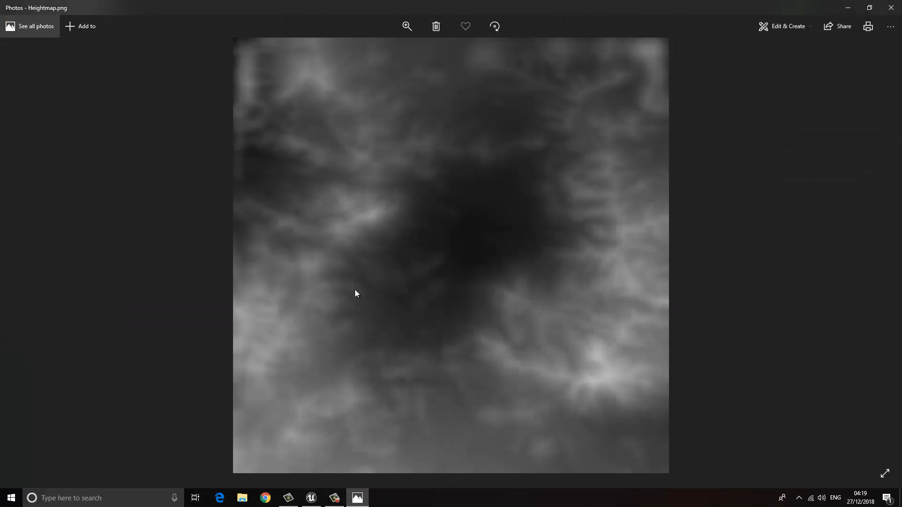
{"action": "left_click_drag", "start_coordinate": [333, 1], "coordinate": [357, 21]}
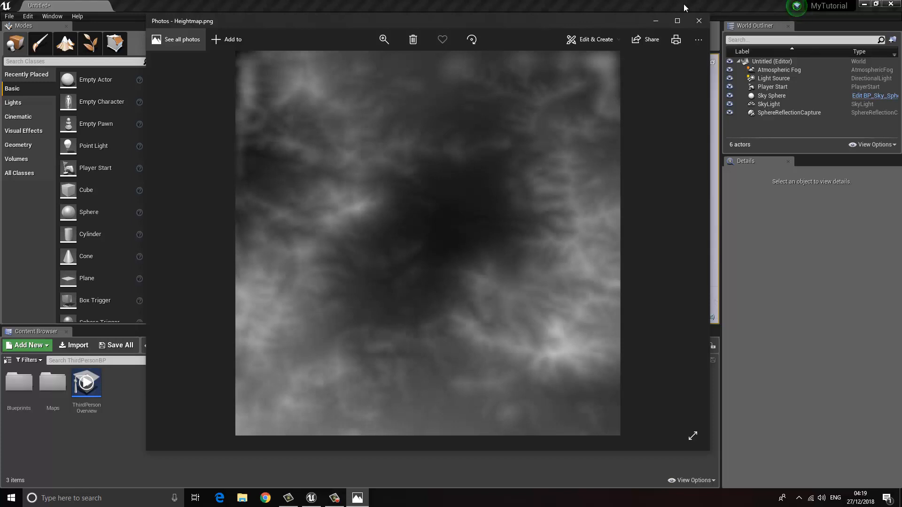
{"action": "left_click", "coordinate": [699, 21]}
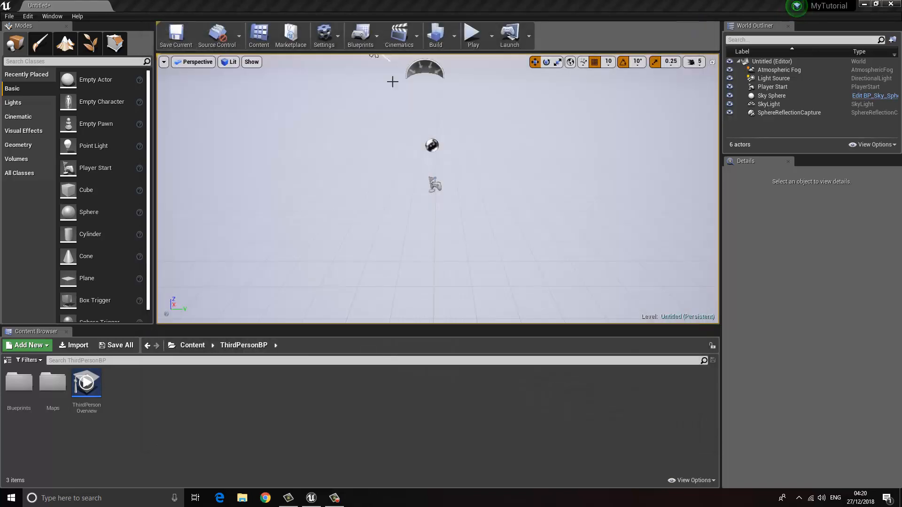
Set up a new landscape imported from the Heightmap.png file, with Additive as the layer alphamap type.
{"action": "left_click", "coordinate": [66, 45]}
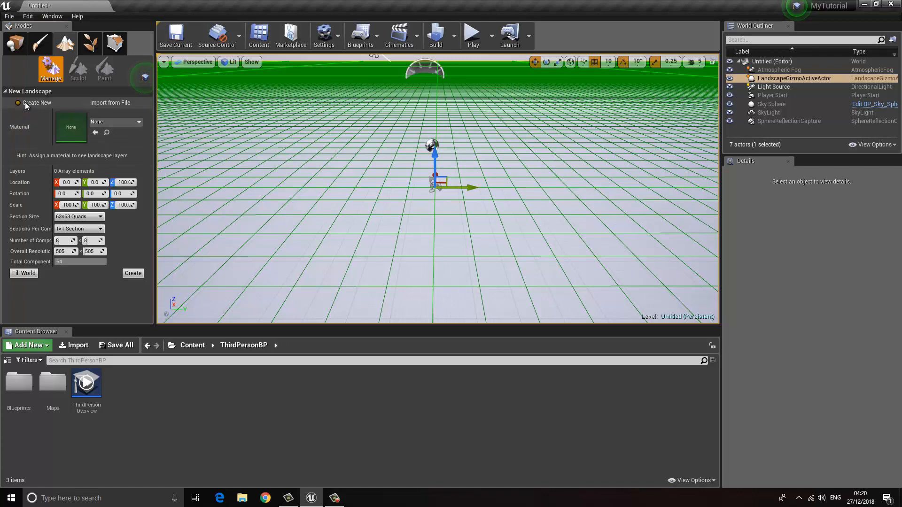
{"action": "left_click", "coordinate": [106, 104]}
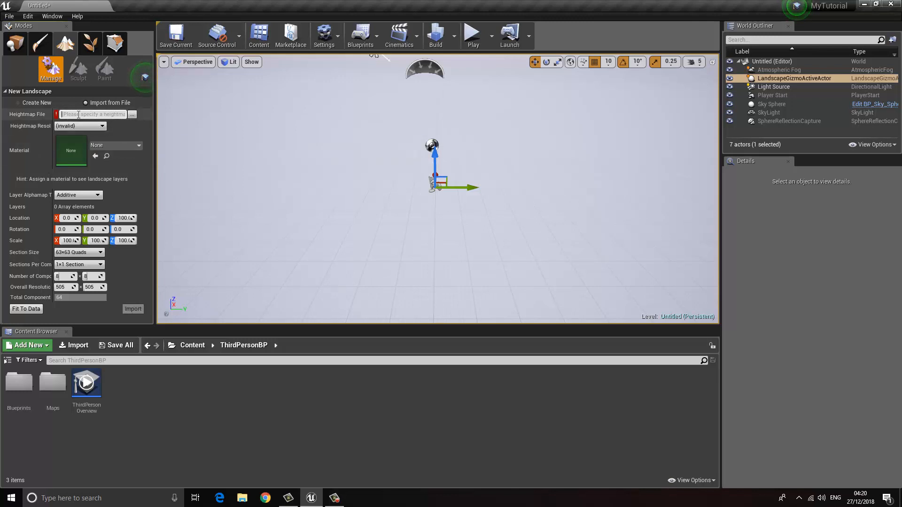
{"action": "left_click", "coordinate": [132, 115]}
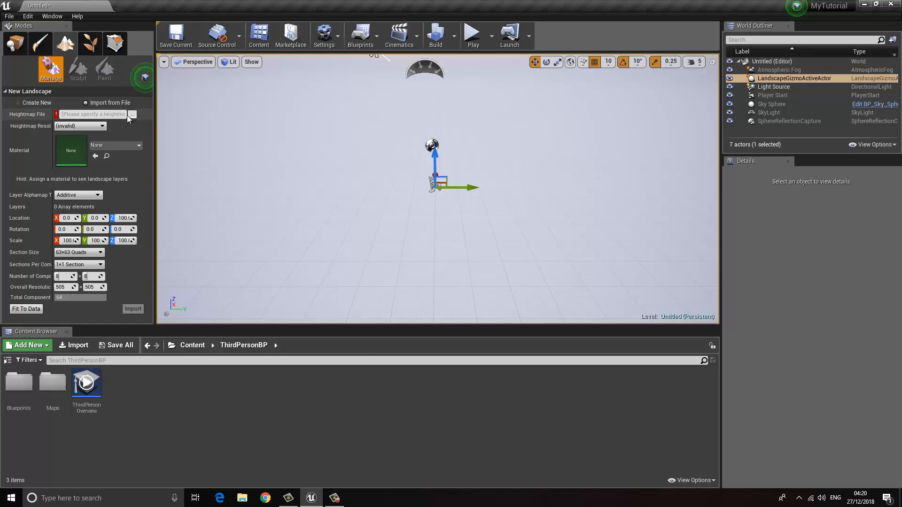
{"action": "double_click", "coordinate": [245, 229]}
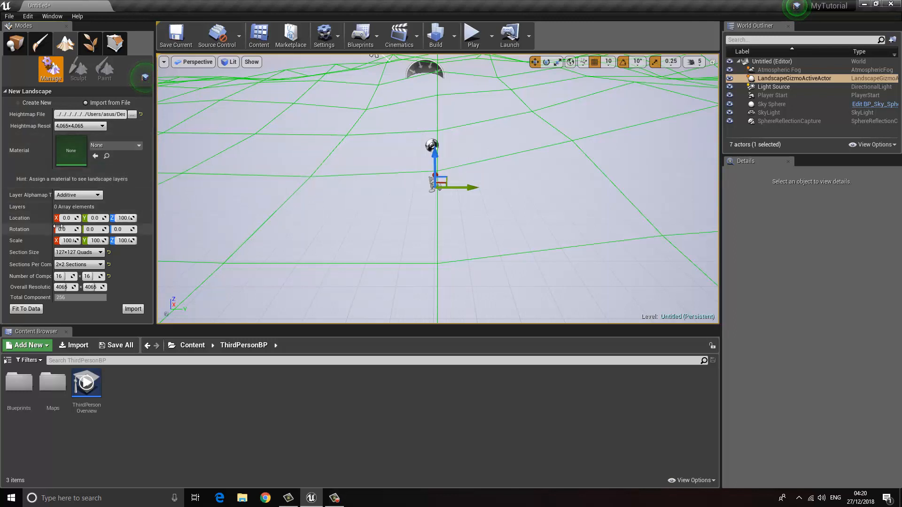
{"action": "left_click", "coordinate": [87, 197]}
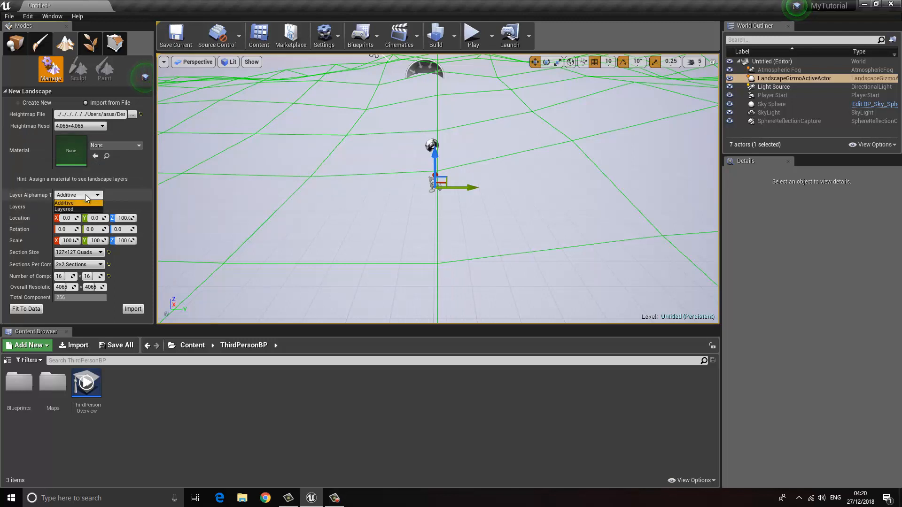
{"action": "left_click", "coordinate": [86, 203]}
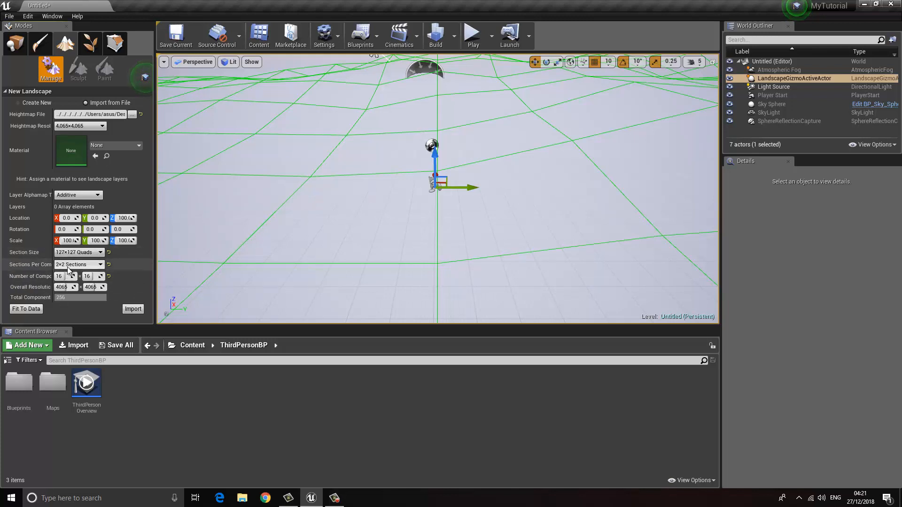
Try the default 1×1 Section per component on the landscape preview and set it back to 2×2 Sections.
{"action": "left_click", "coordinate": [109, 265]}
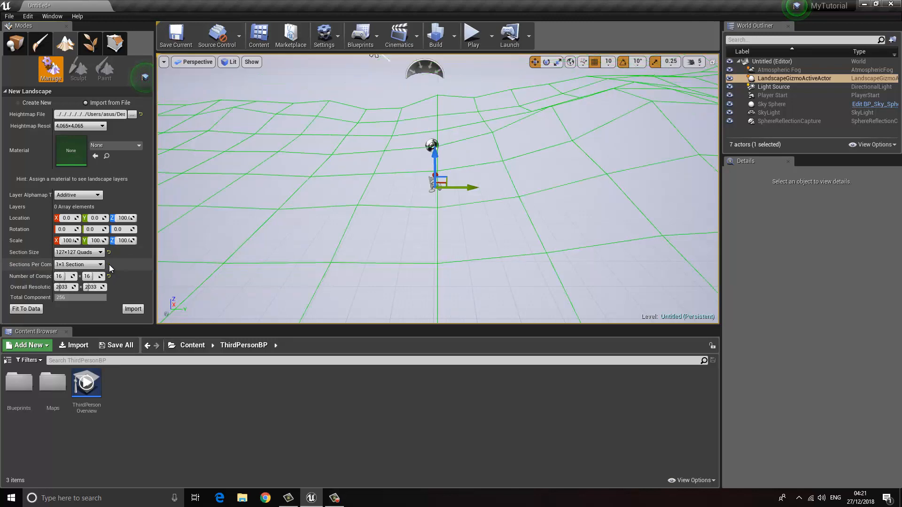
{"action": "right_click_drag", "start_coordinate": [417, 213], "coordinate": [325, 228]}
{"action": "left_click", "coordinate": [79, 265]}
{"action": "left_click", "coordinate": [82, 283]}
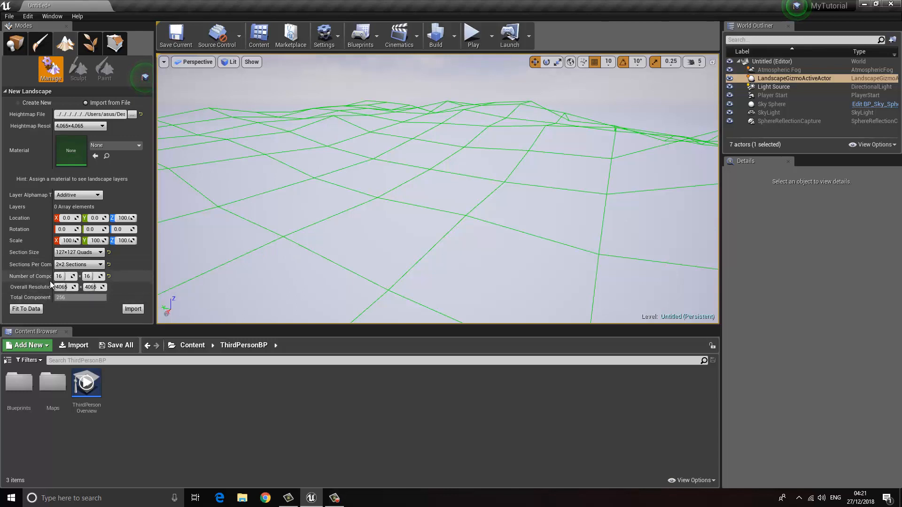
Set the number of components to 32 × 32, import the heightmap landscape, and look over the terrain.
{"action": "left_click_drag", "start_coordinate": [52, 281], "coordinate": [62, 278]}
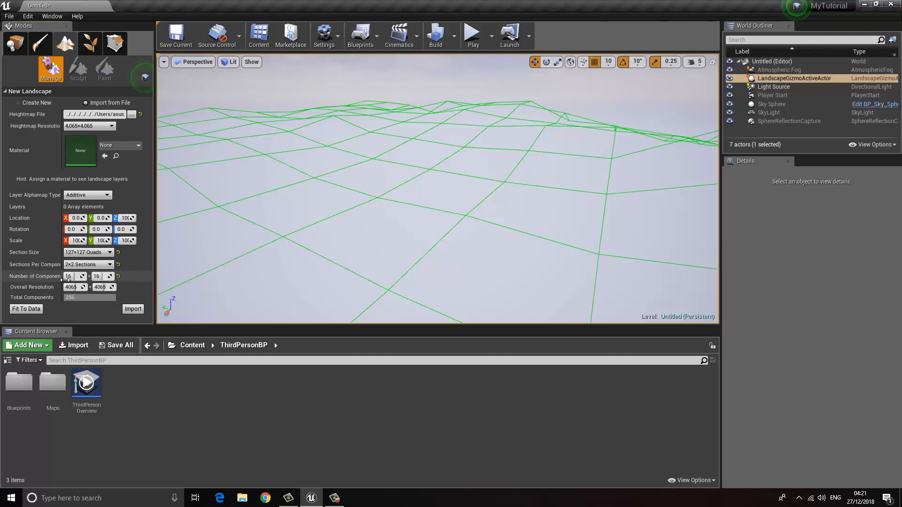
{"action": "left_click", "coordinate": [73, 277]}
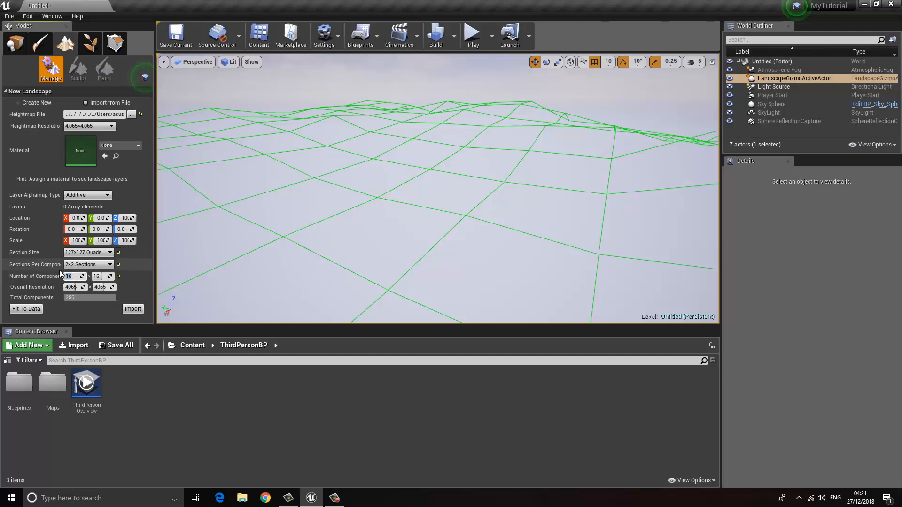
{"action": "type", "text": "32"}
{"action": "key", "text": "Tab"}
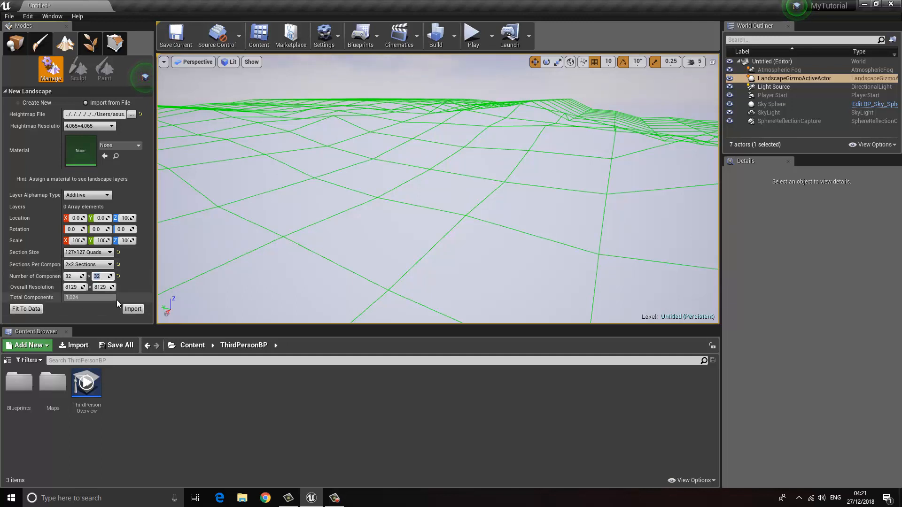
{"action": "right_click_drag", "start_coordinate": [323, 227], "coordinate": [568, 226]}
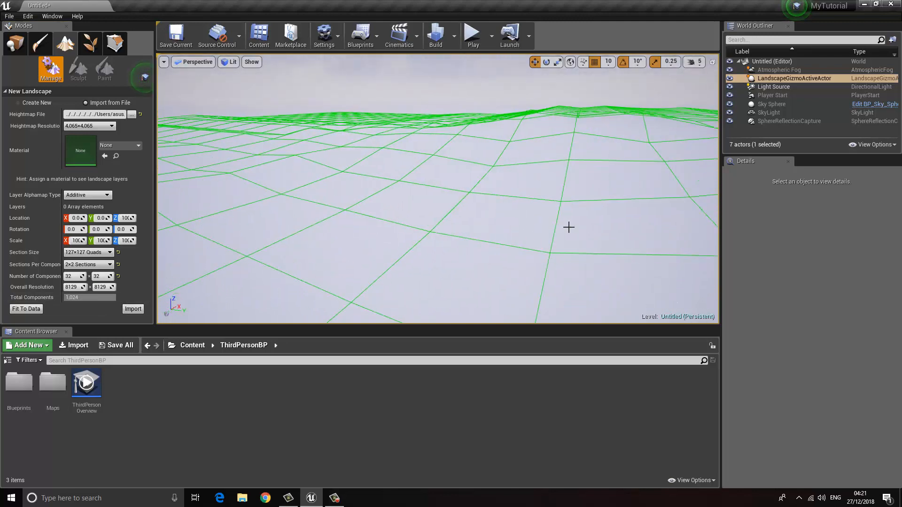
{"action": "left_click", "coordinate": [140, 309]}
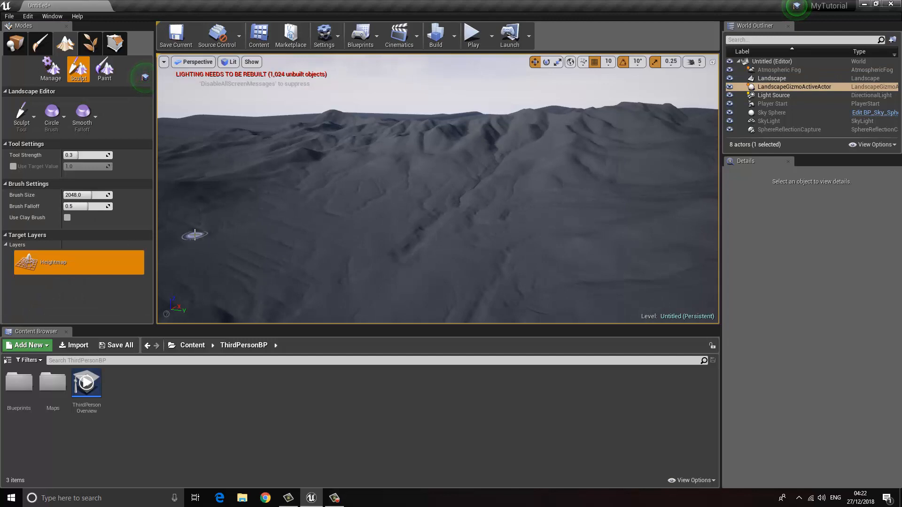
{"action": "right_click_drag", "start_coordinate": [382, 235], "coordinate": [48, 437]}
Return to the actor placing mode, search the level's actors for "player", and select and focus on the Player Start.
{"action": "left_click", "coordinate": [15, 43]}
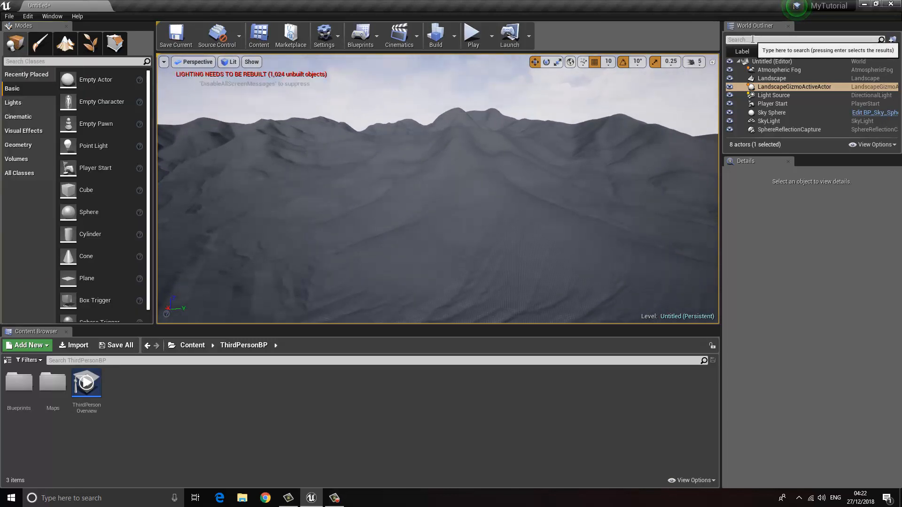
{"action": "left_click", "coordinate": [734, 39]}
{"action": "type", "text": "player"}
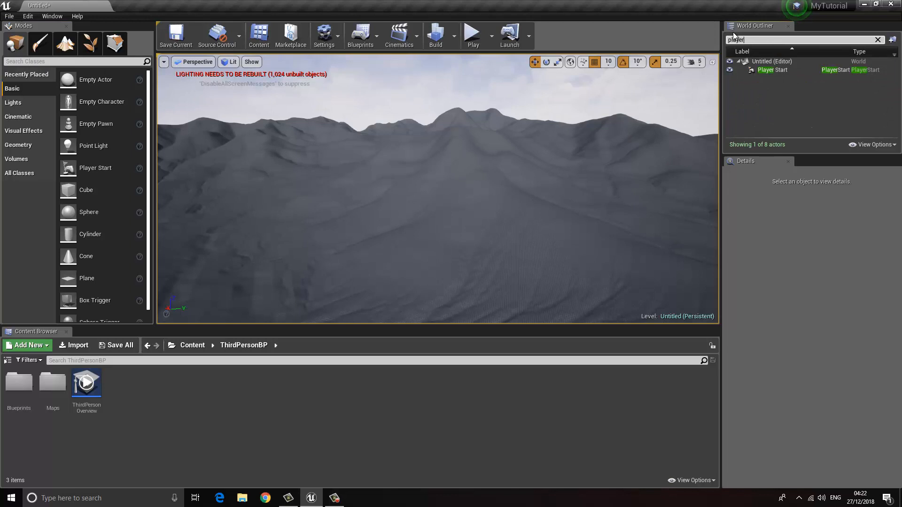
{"action": "key", "text": "Return"}
{"action": "double_click", "coordinate": [777, 71]}
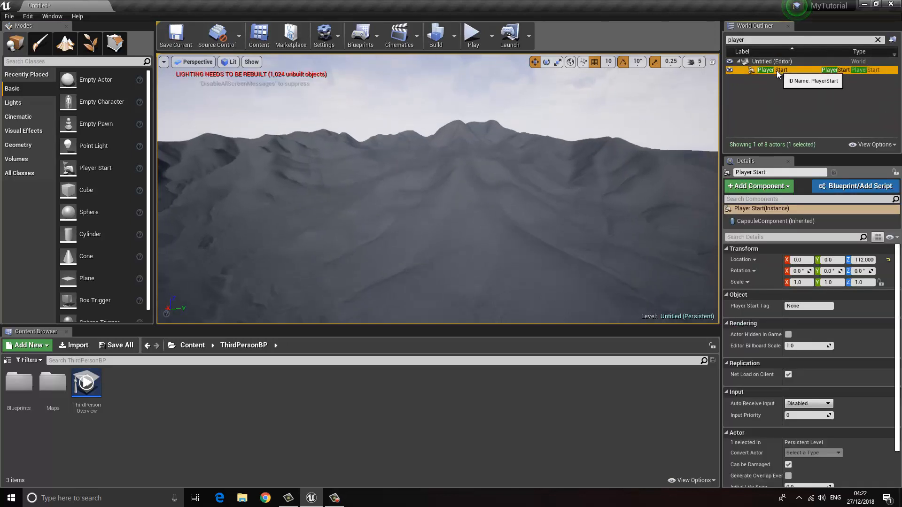
{"action": "key", "text": "Escape"}
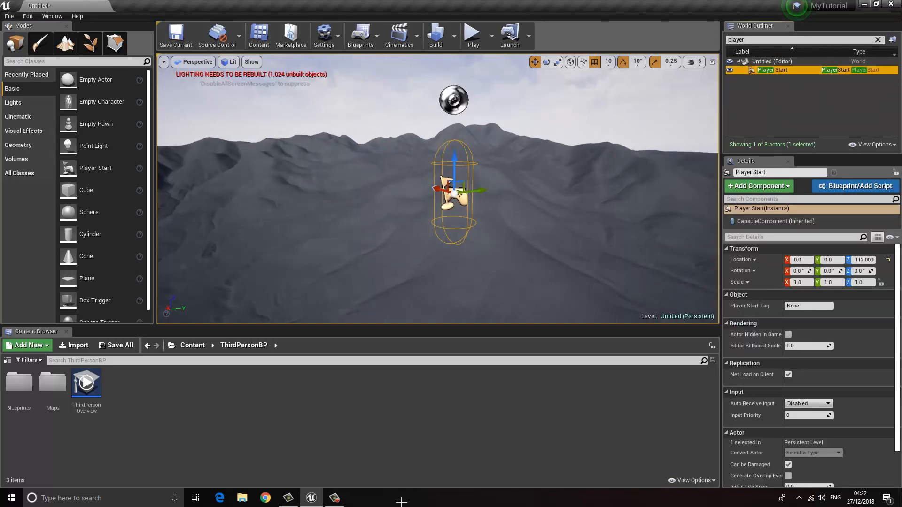
Lower the Player Start vertically beneath the landscape, to a Z location of about -39308, and focus on it.
{"action": "right_click_drag", "start_coordinate": [396, 163], "coordinate": [484, 174]}
{"action": "right_click_drag", "start_coordinate": [216, 101], "coordinate": [221, 78]}
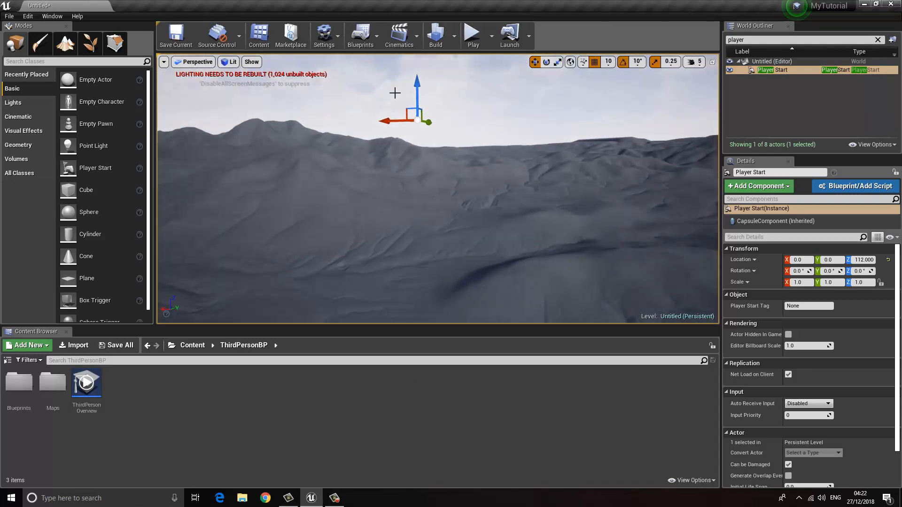
{"action": "left_click_drag", "start_coordinate": [415, 89], "coordinate": [399, 386]}
{"action": "right_click_drag", "start_coordinate": [414, 197], "coordinate": [427, 213]}
{"action": "key", "text": "f"}
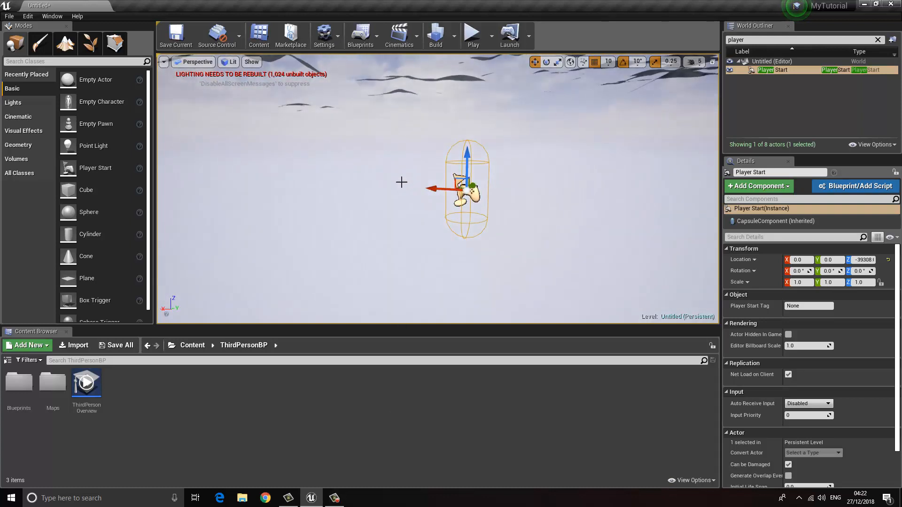
Raise the Player Start in stages back toward the landscape, to a Z location of about -21958.
{"action": "right_click_drag", "start_coordinate": [401, 181], "coordinate": [400, 185]}
{"action": "left_click_drag", "start_coordinate": [467, 134], "coordinate": [465, 61]}
{"action": "right_click_drag", "start_coordinate": [402, 126], "coordinate": [433, 183]}
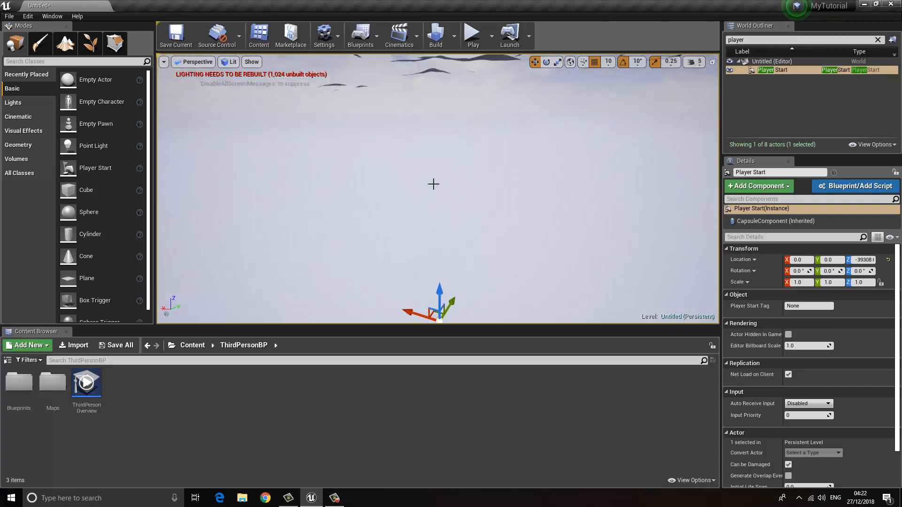
{"action": "left_click_drag", "start_coordinate": [439, 289], "coordinate": [437, 7]}
{"action": "key", "text": "f"}
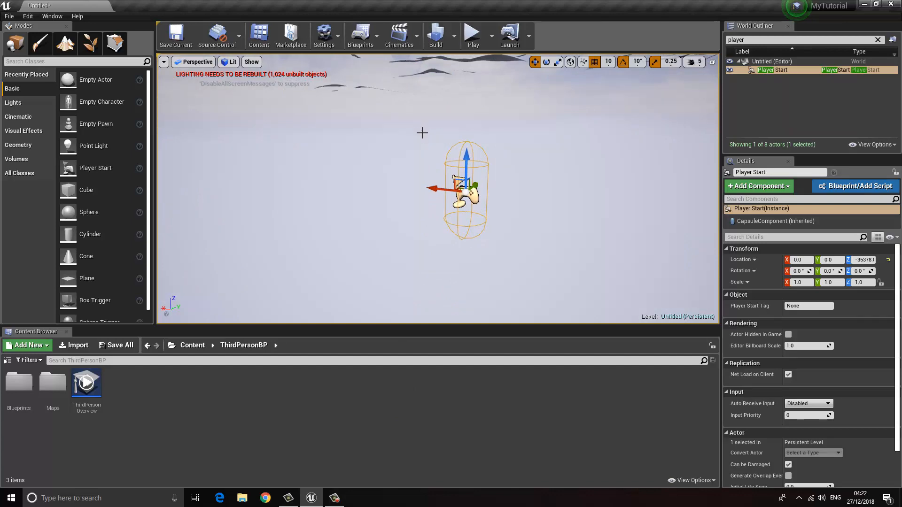
{"action": "mouse_move", "coordinate": [421, 133]}
{"action": "right_mouse_down"}
{"action": "mouse_move", "coordinate": [531, 414]}
{"action": "mouse_move", "coordinate": [555, 449]}
{"action": "mouse_move", "coordinate": [524, 499]}
{"action": "mouse_move", "coordinate": [452, 141]}
{"action": "mouse_move", "coordinate": [423, 129]}
{"action": "right_mouse_up"}
{"action": "left_click_drag", "start_coordinate": [429, 284], "coordinate": [439, 75]}
{"action": "key", "text": "f"}
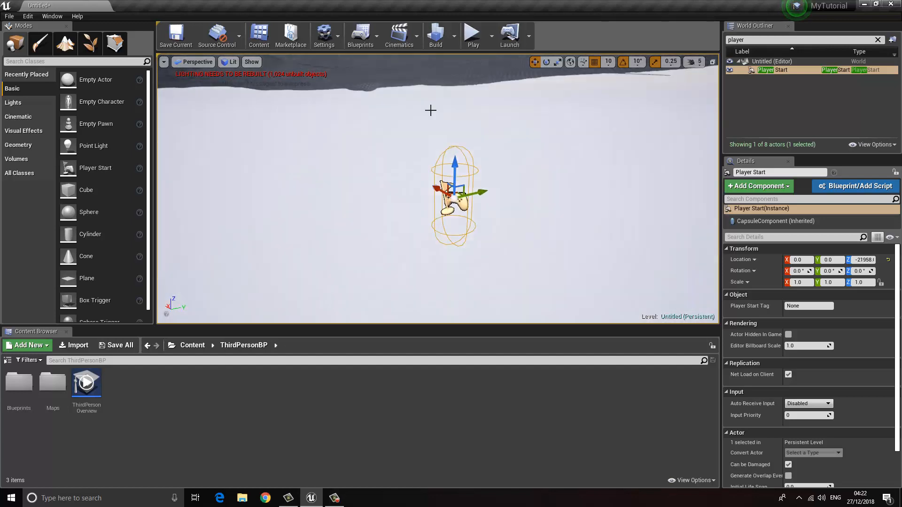
Place the Player Start just above the landscape surface, at a Z location of about -20708, and play the level.
{"action": "right_click_drag", "start_coordinate": [401, 107], "coordinate": [419, 77]}
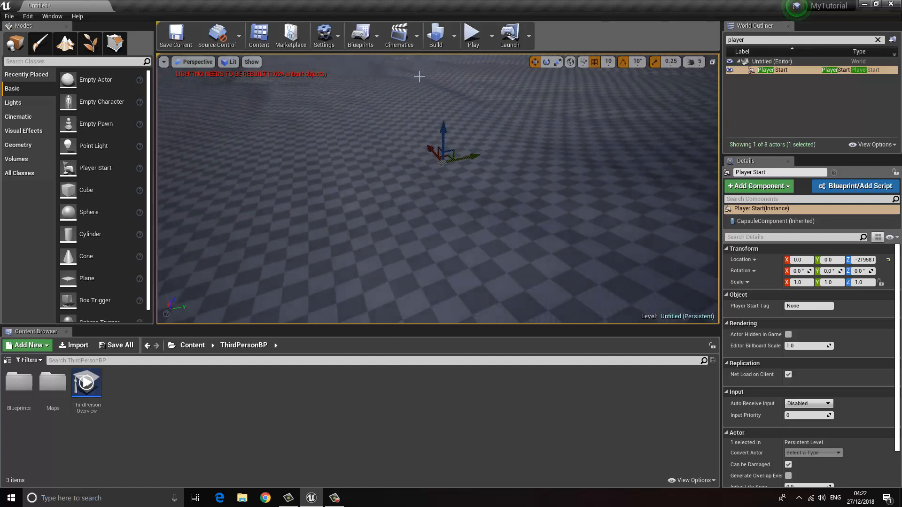
{"action": "left_click_drag", "start_coordinate": [443, 131], "coordinate": [453, 37]}
{"action": "key", "text": "f"}
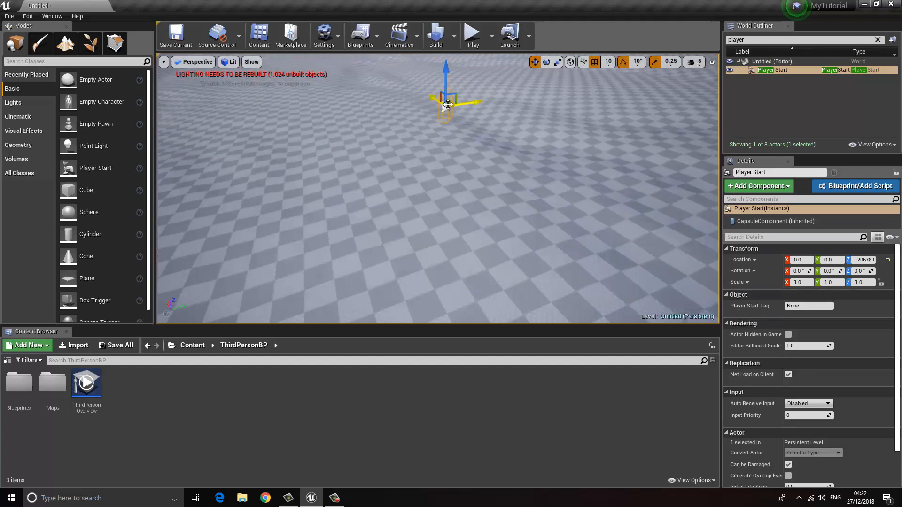
{"action": "left_click_drag", "start_coordinate": [449, 178], "coordinate": [450, 190]}
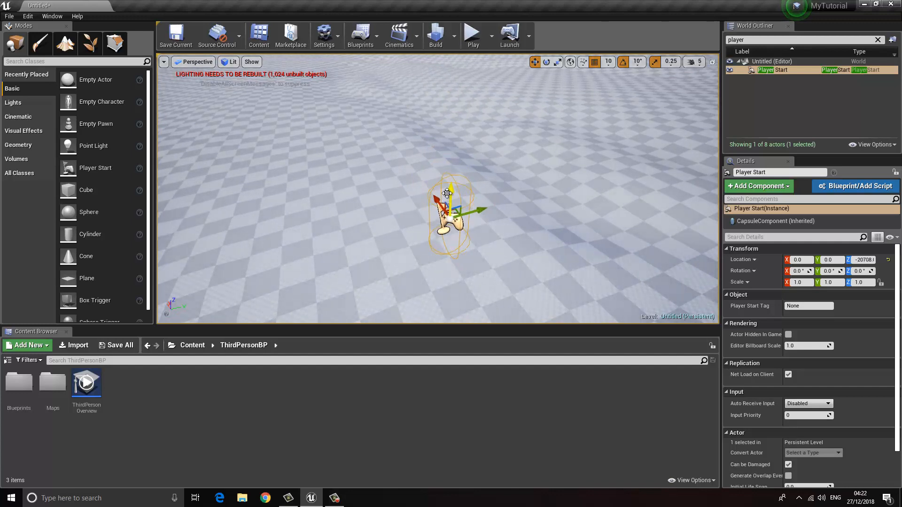
{"action": "left_click", "coordinate": [472, 43]}
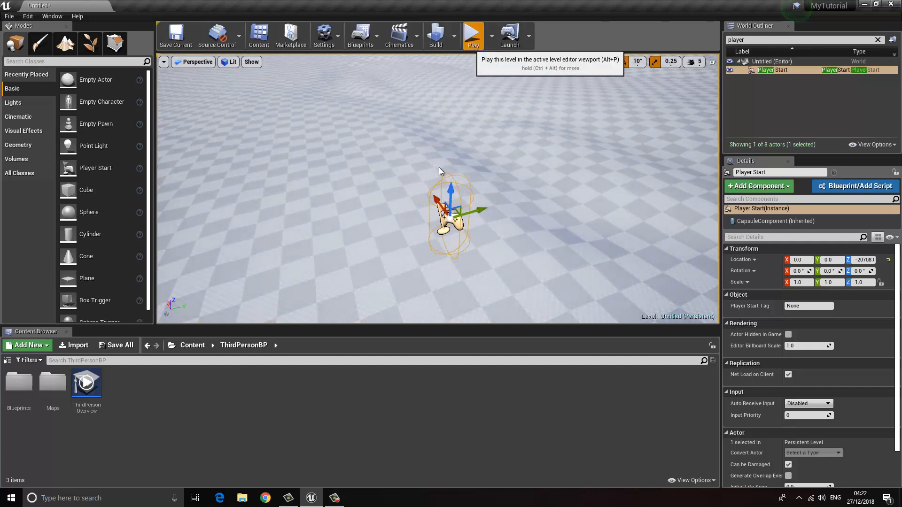